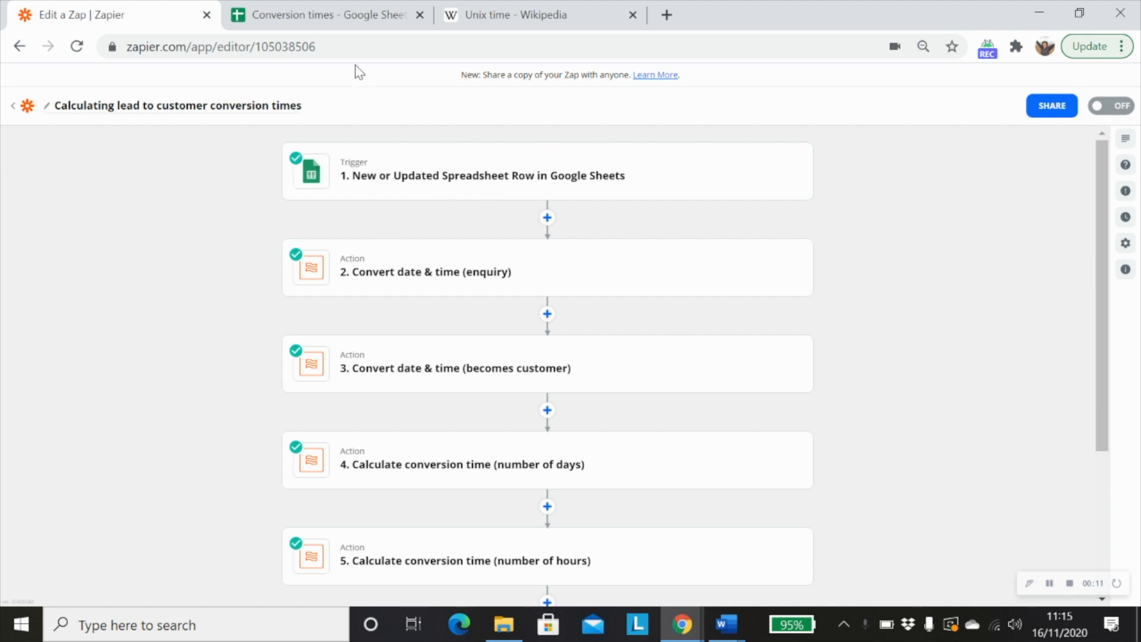
Step: Switch to the Conversion times spreadsheet and review its first enquiry times and conversion times in days and hours
click(321, 16)
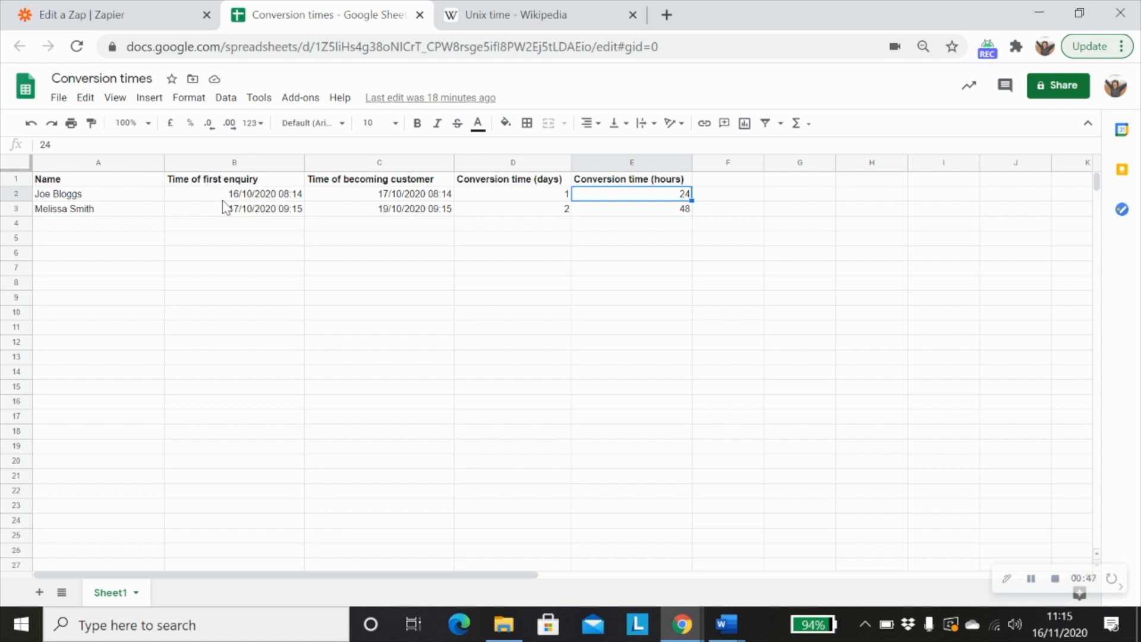
click(268, 199)
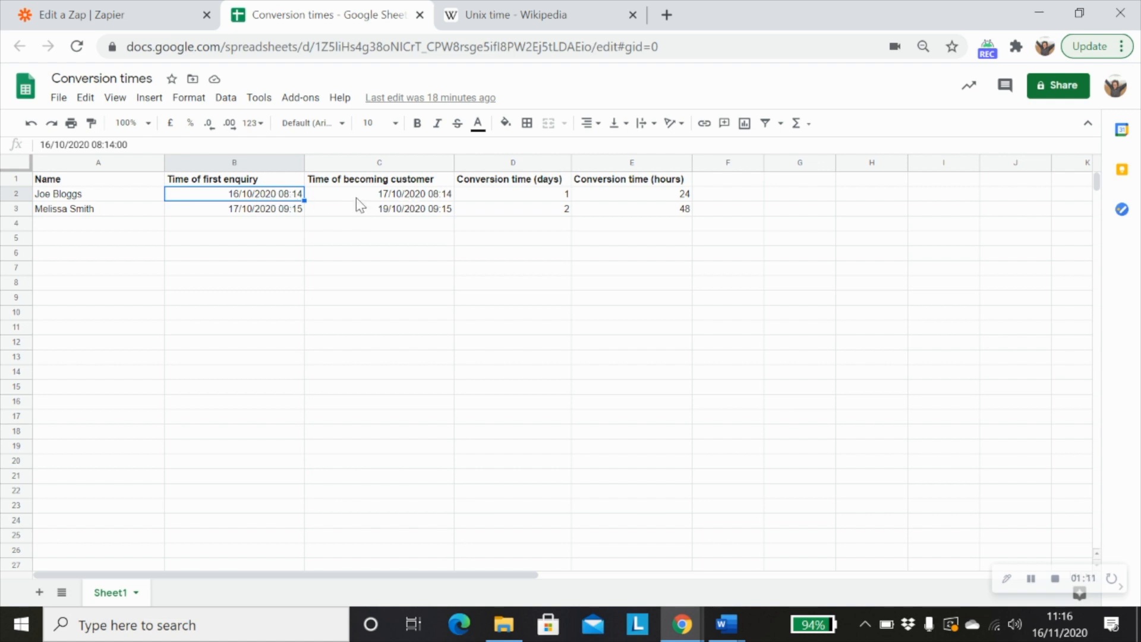
click(248, 241)
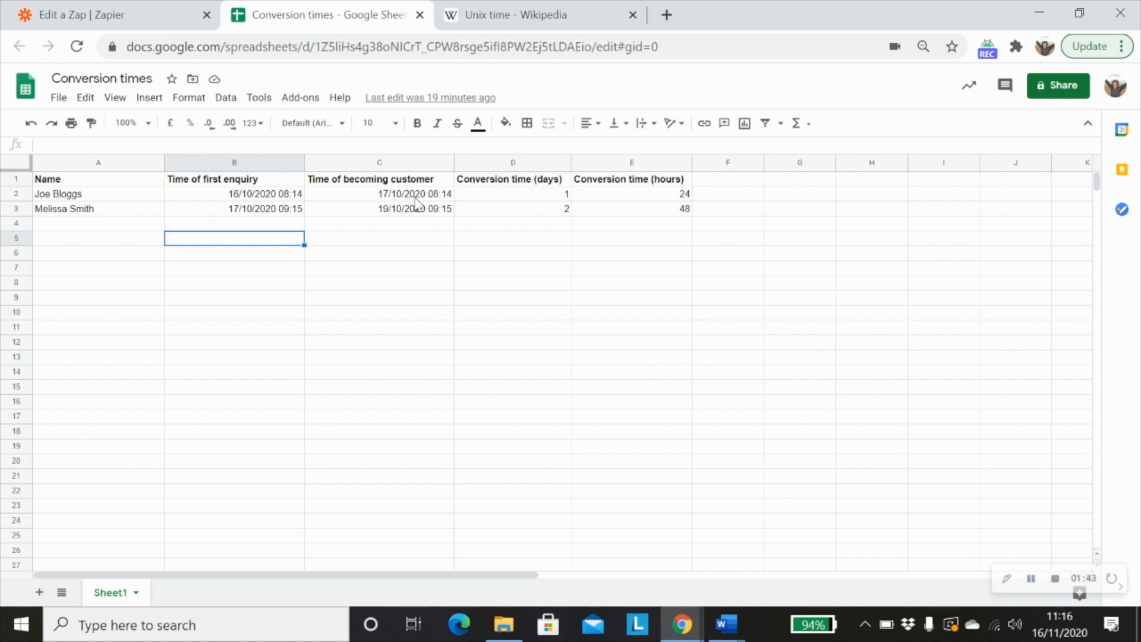
click(560, 195)
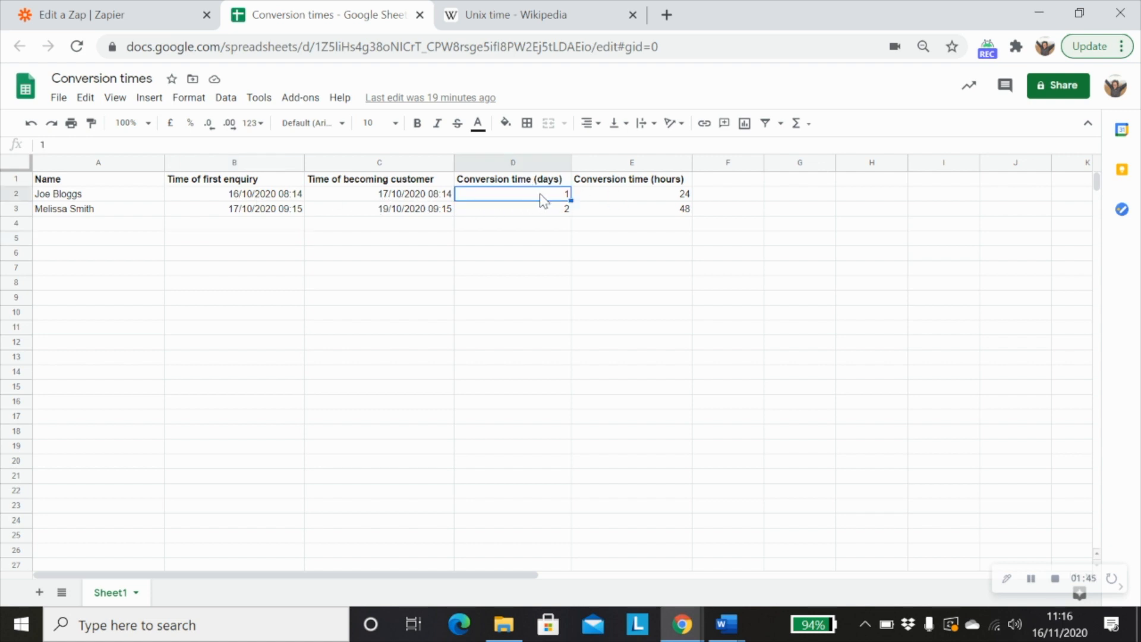
click(654, 198)
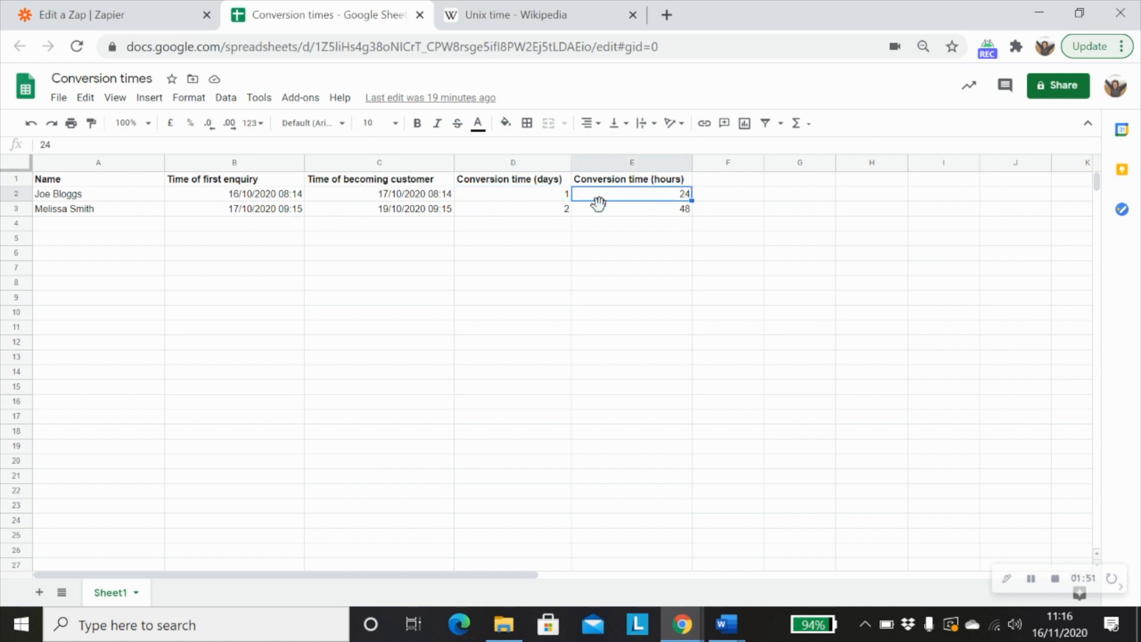
Step: Return to the Zap, open the New or Updated Spreadsheet Row trigger and examine its spreadsheet, worksheet and trigger column settings
click(146, 23)
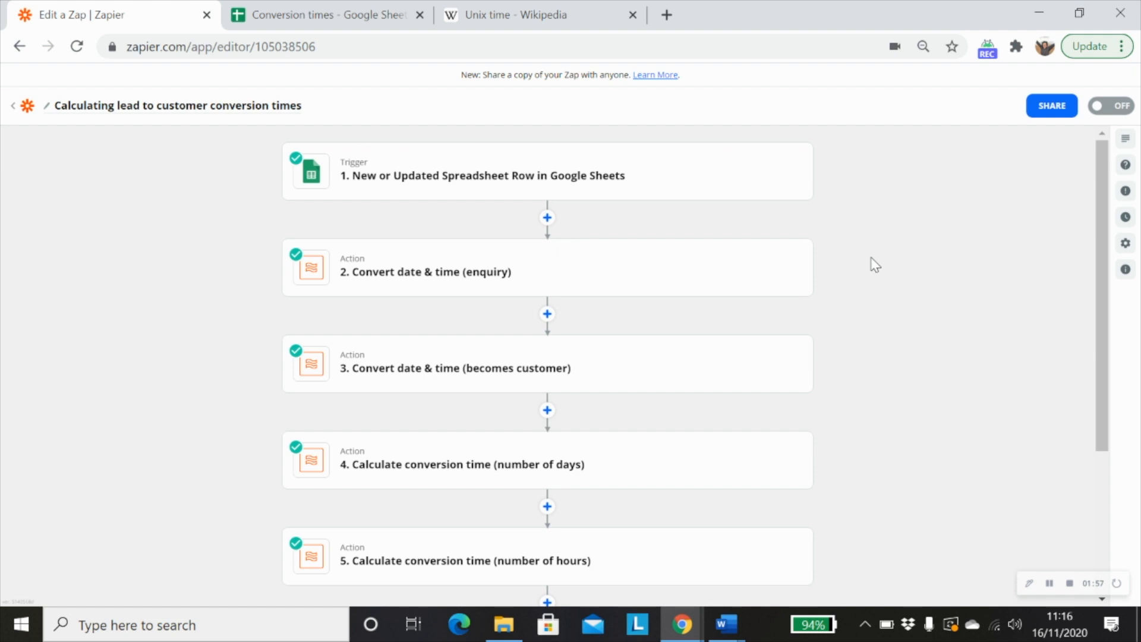
scroll(875, 264, down, 3)
scroll(875, 265, up, 3)
click(491, 185)
click(428, 267)
scroll(503, 262, down, 2)
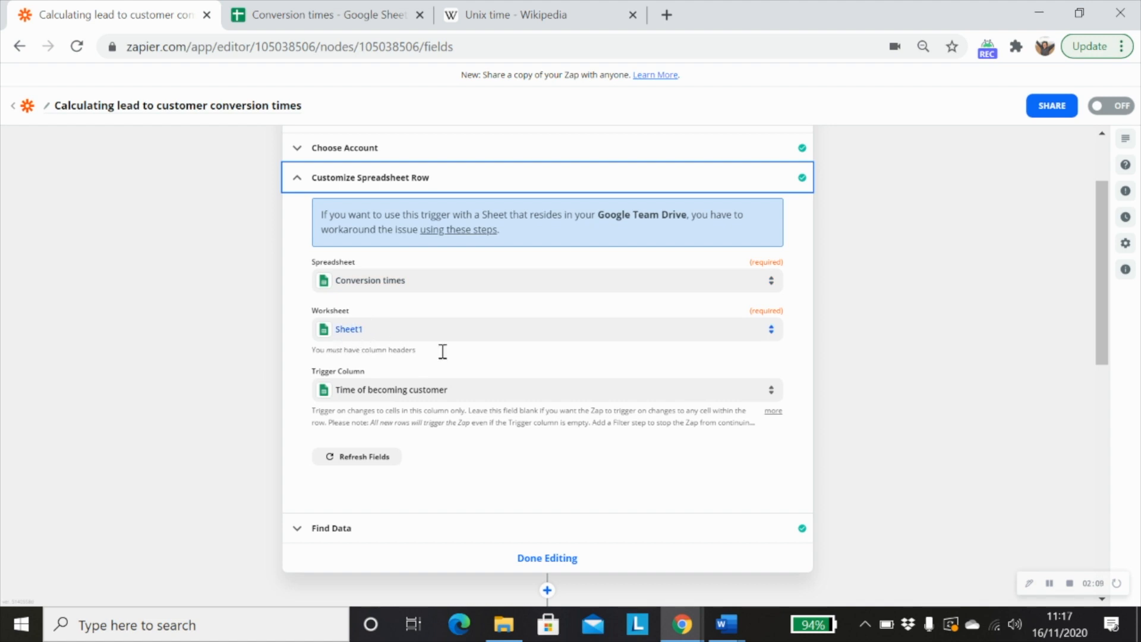
scroll(521, 387, down, 2)
Step: Switch to the Conversion times spreadsheet and inspect the Time of becoming customer entries in rows 2 and 3
click(321, 15)
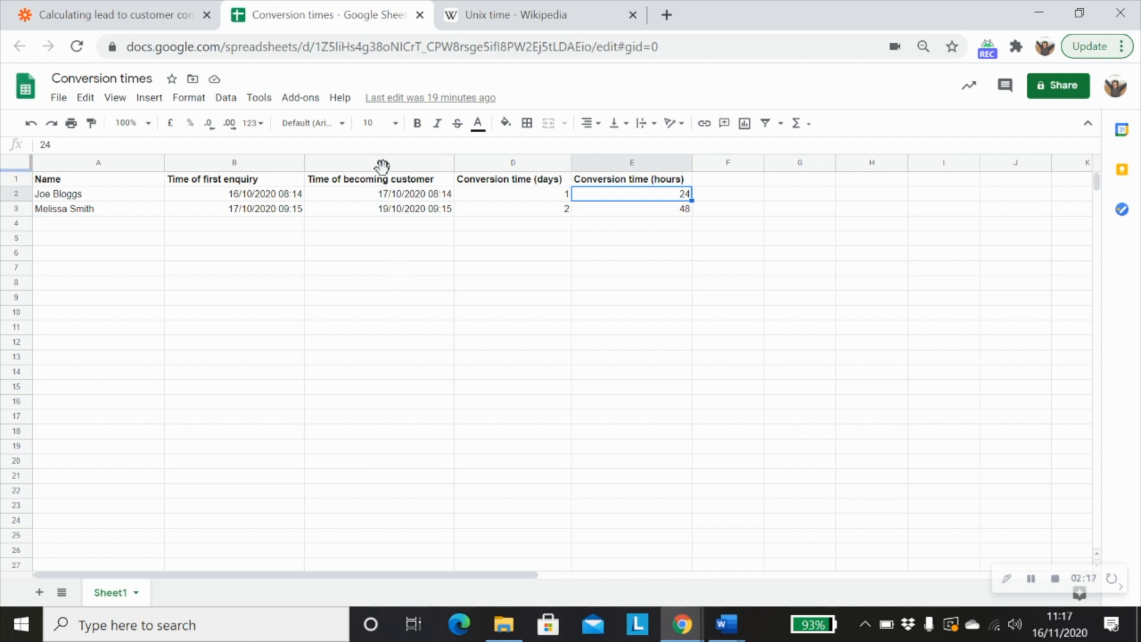
click(396, 195)
click(402, 208)
click(401, 195)
click(400, 209)
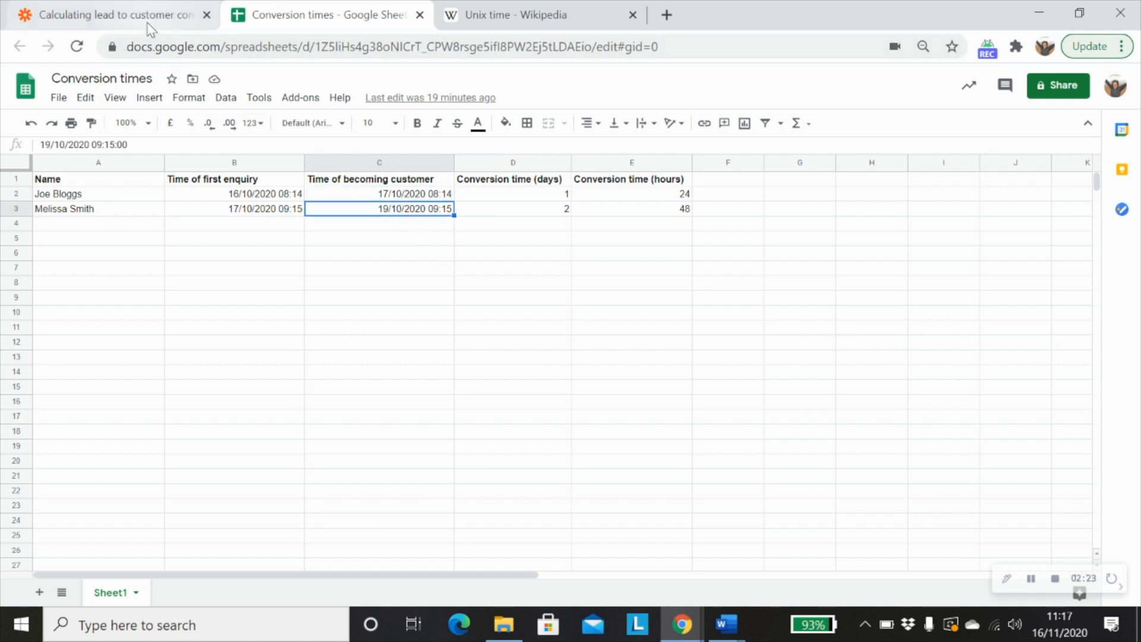
Step: Return to the Zap, recheck the trigger column setting and finish editing the spreadsheet row trigger
click(119, 15)
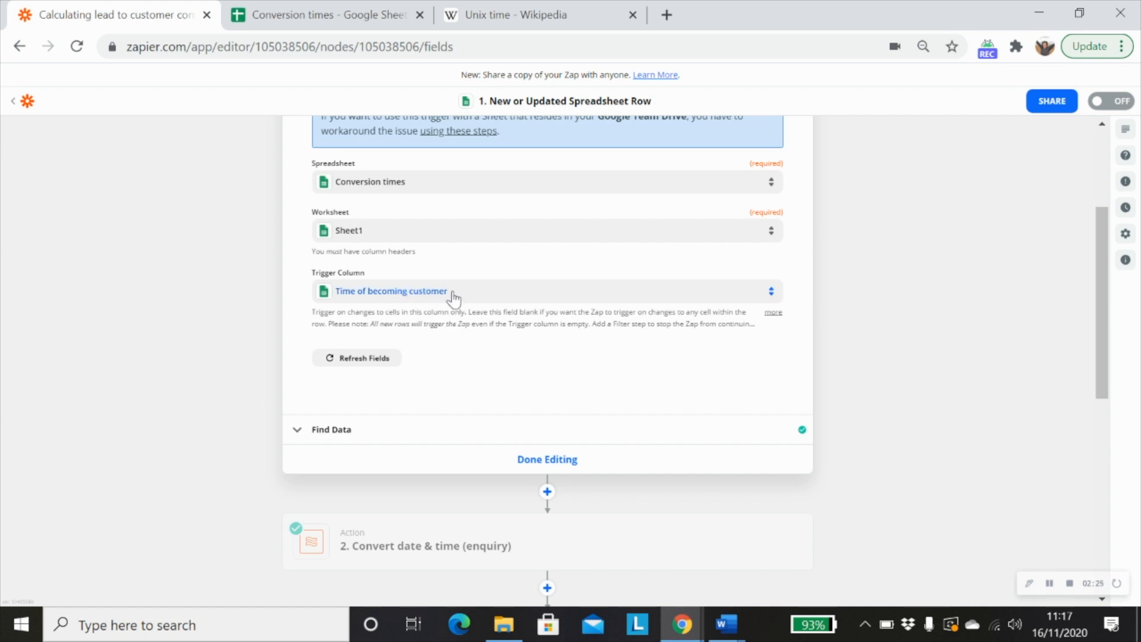
scroll(455, 293, down, 1)
scroll(456, 293, down, 3)
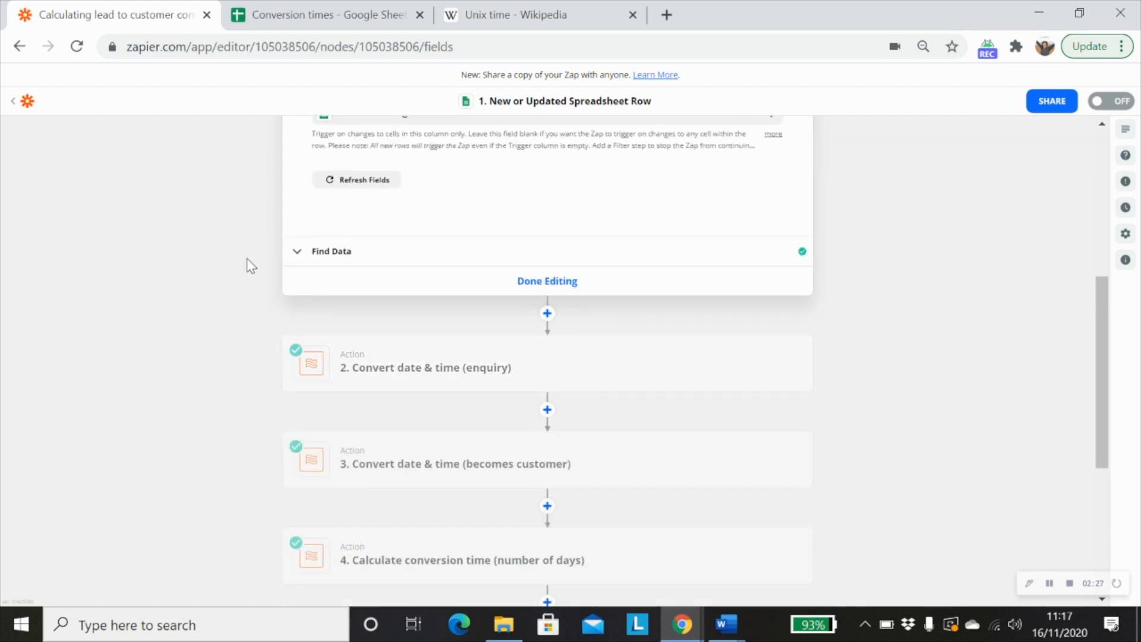
click(563, 284)
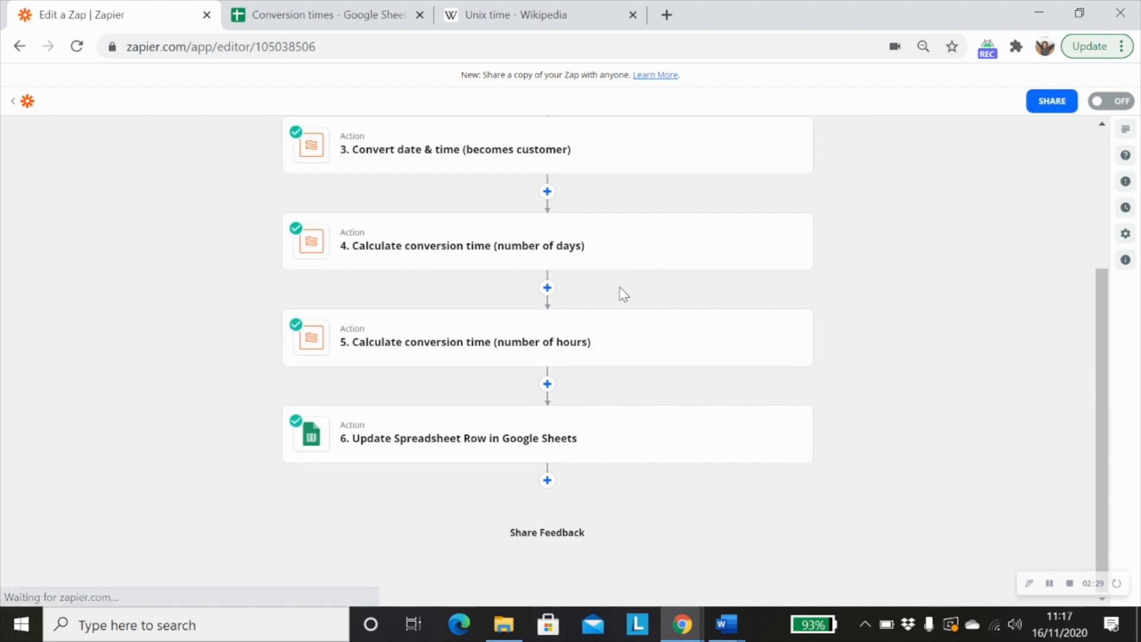
scroll(617, 296, up, 2)
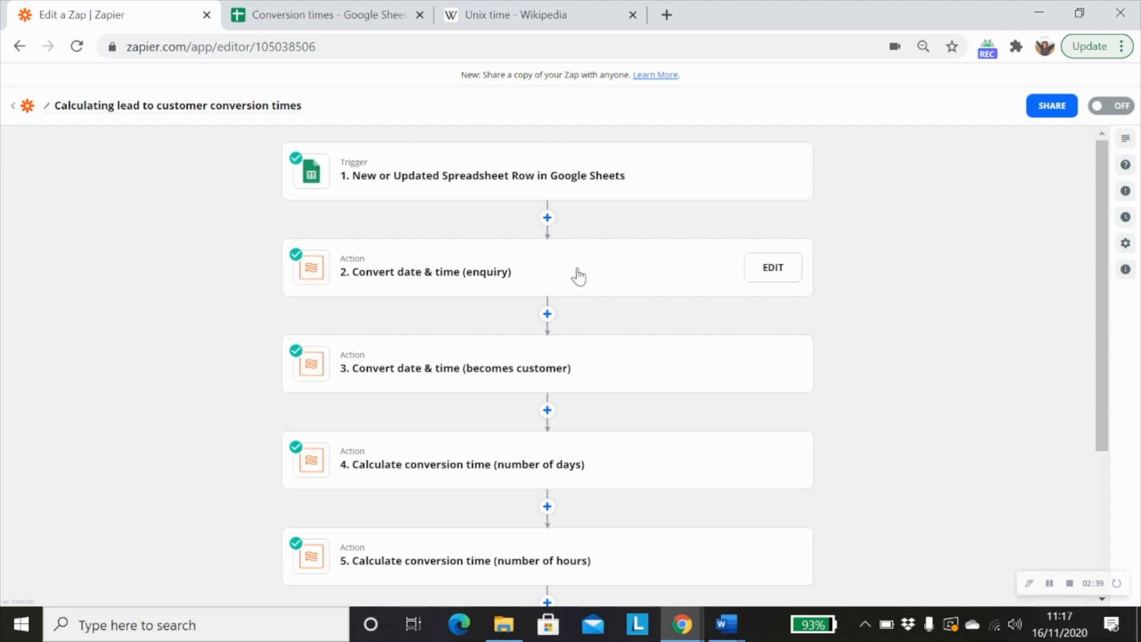
Step: Open the Convert date & time (enquiry) action and examine its input, timezones and the available To Format options
click(474, 274)
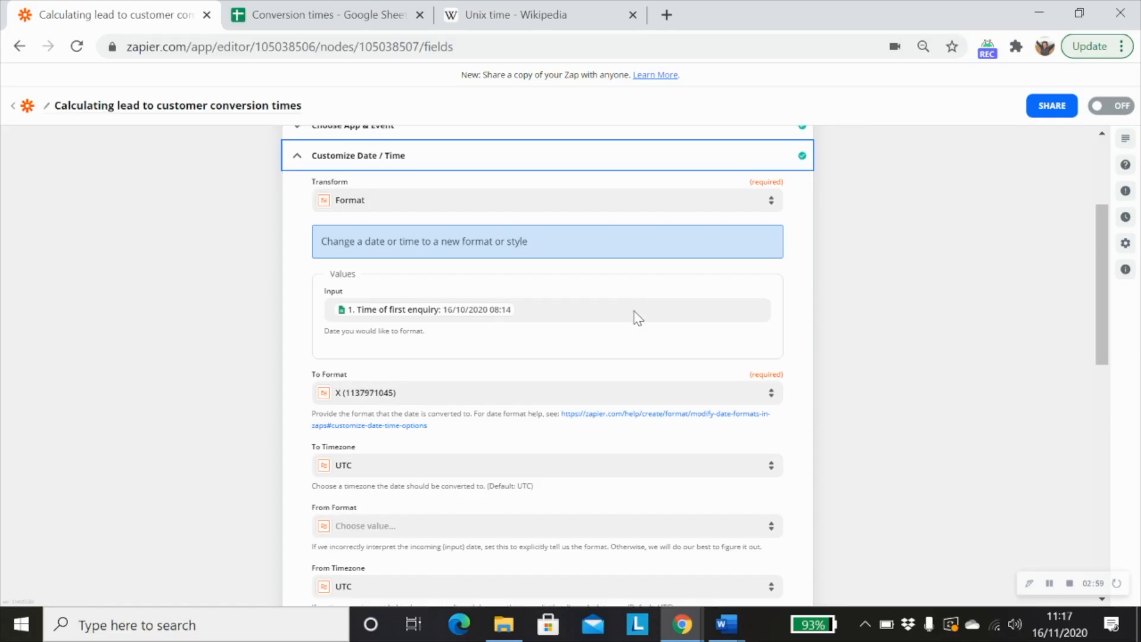
scroll(637, 317, down, 1)
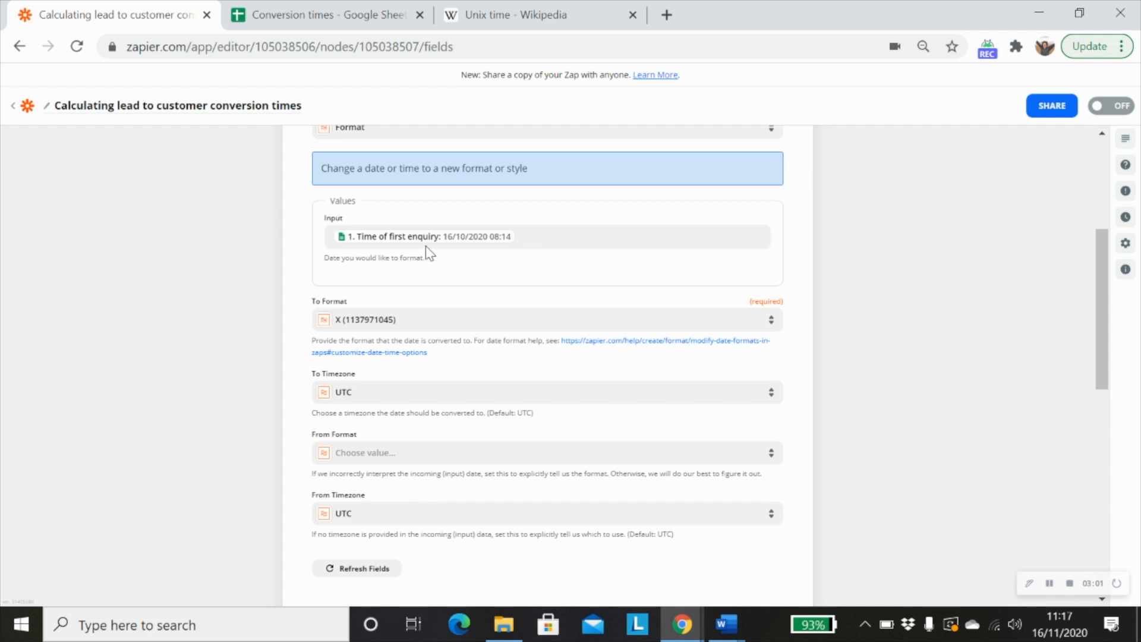
scroll(541, 264, down, 1)
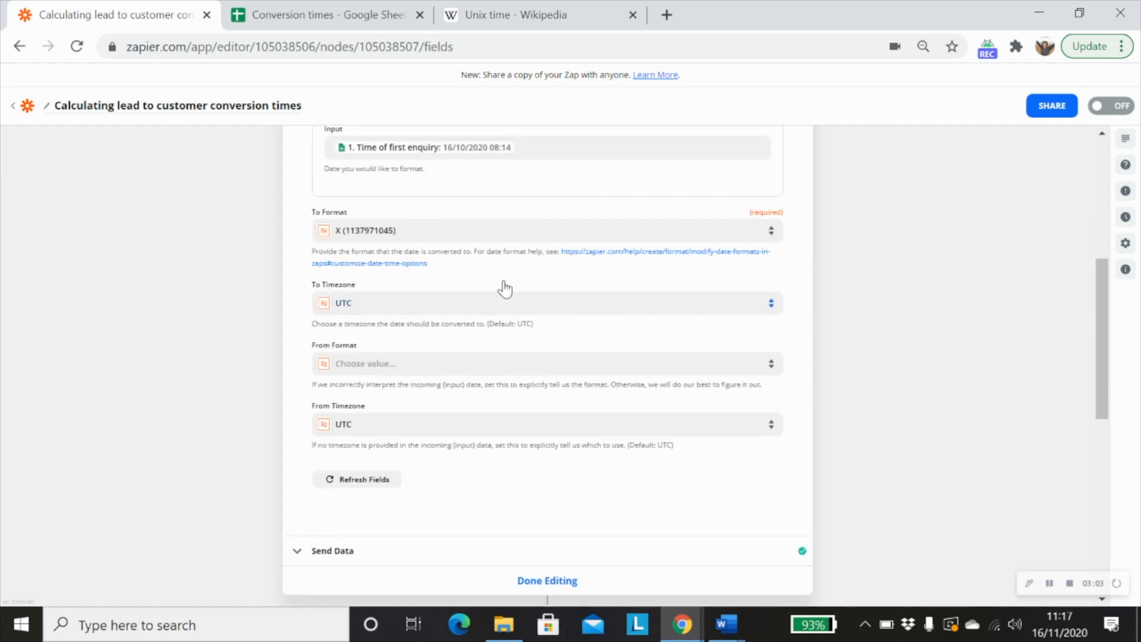
click(443, 232)
scroll(499, 437, down, 5)
scroll(494, 452, down, 5)
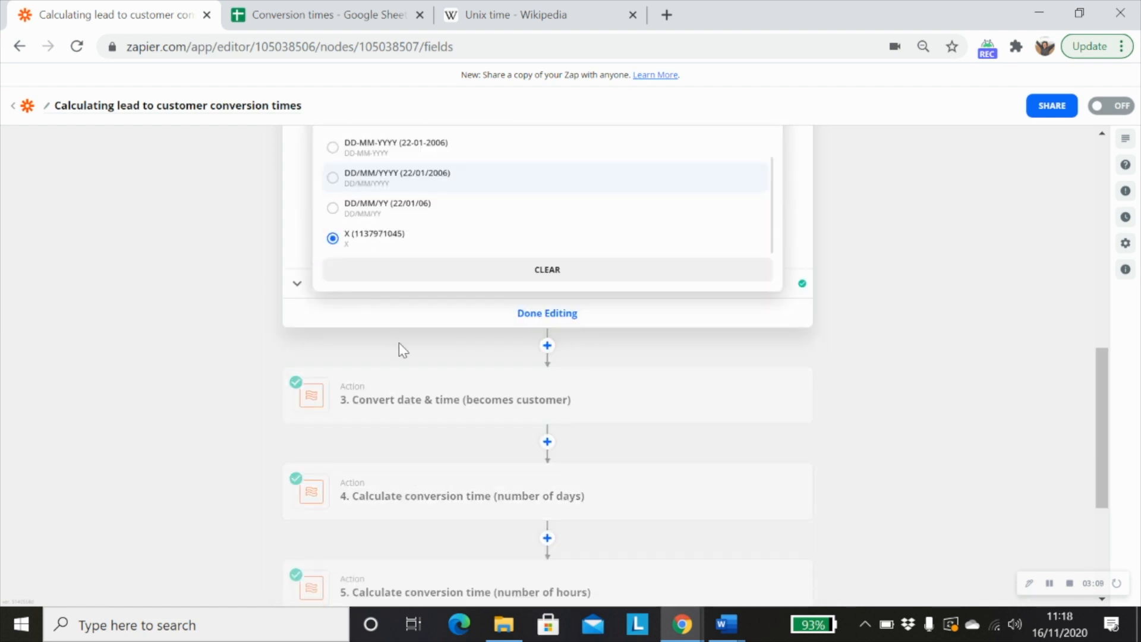
scroll(380, 356, up, 3)
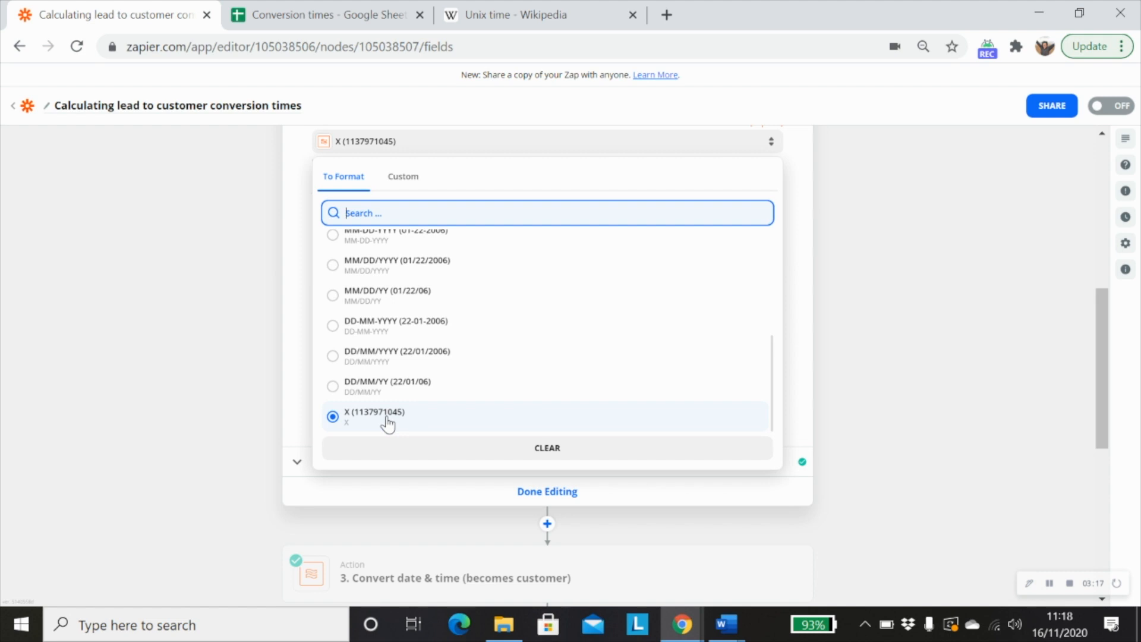
Step: Read the Unix time article on Wikipedia, return to the enquiry conversion and dismiss its list of output formats
click(510, 16)
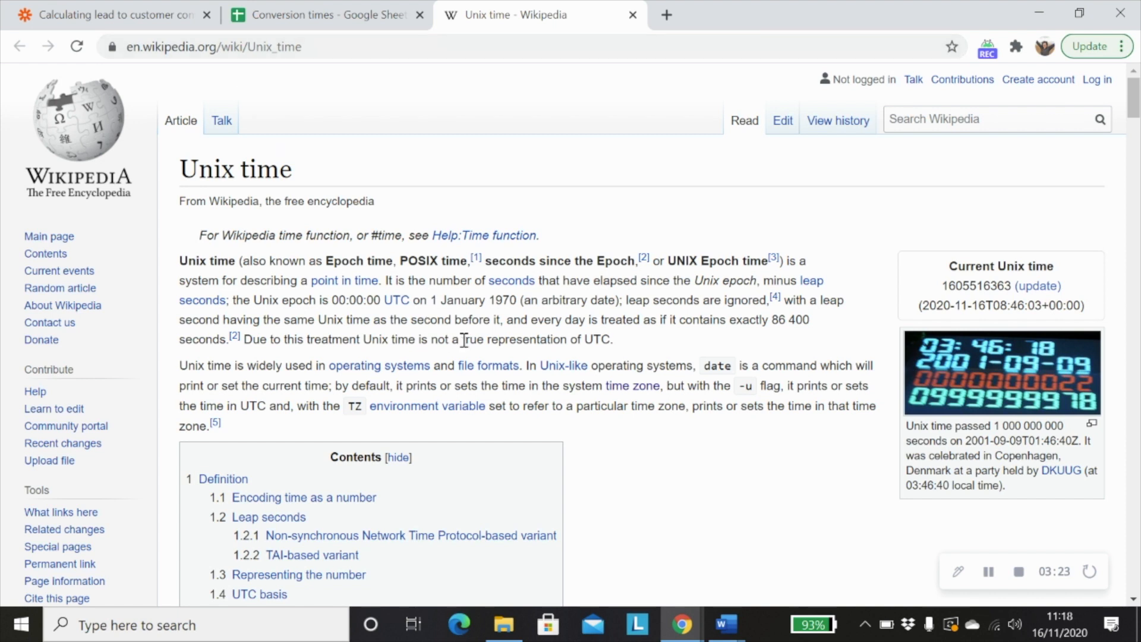
click(129, 17)
key(Escape)
scroll(462, 286, up, 2)
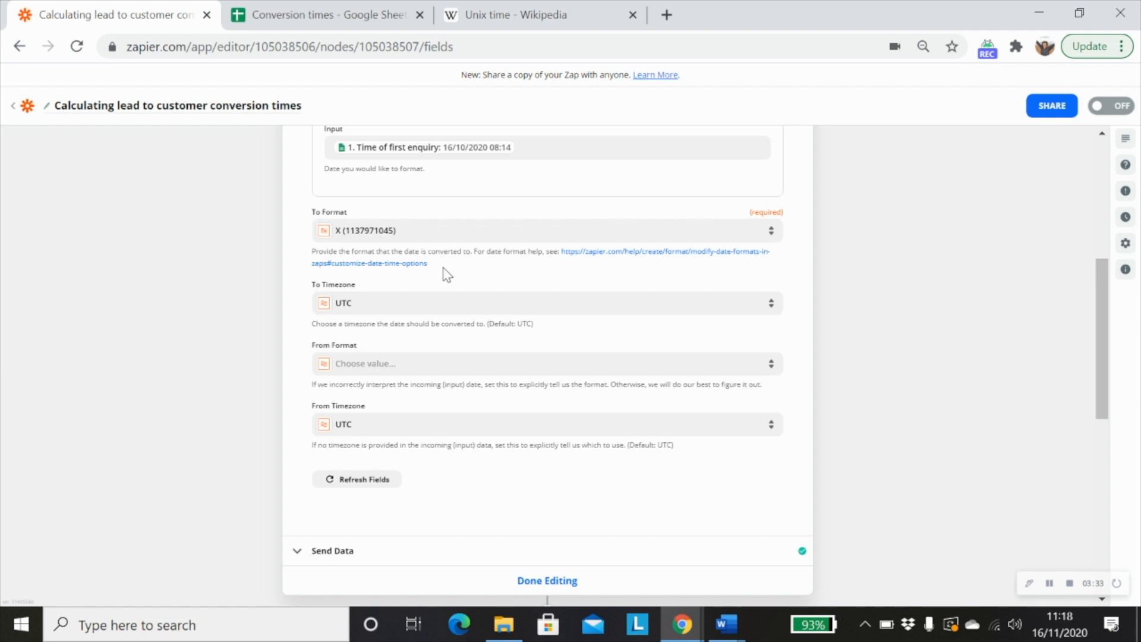
scroll(620, 438, up, 2)
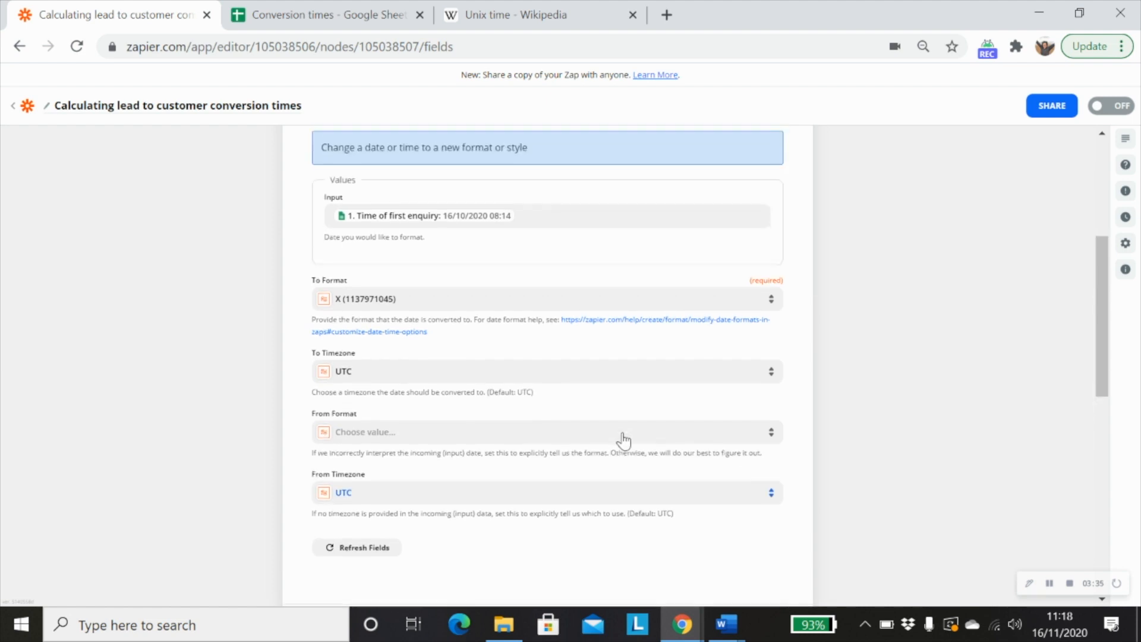
scroll(623, 445, down, 2)
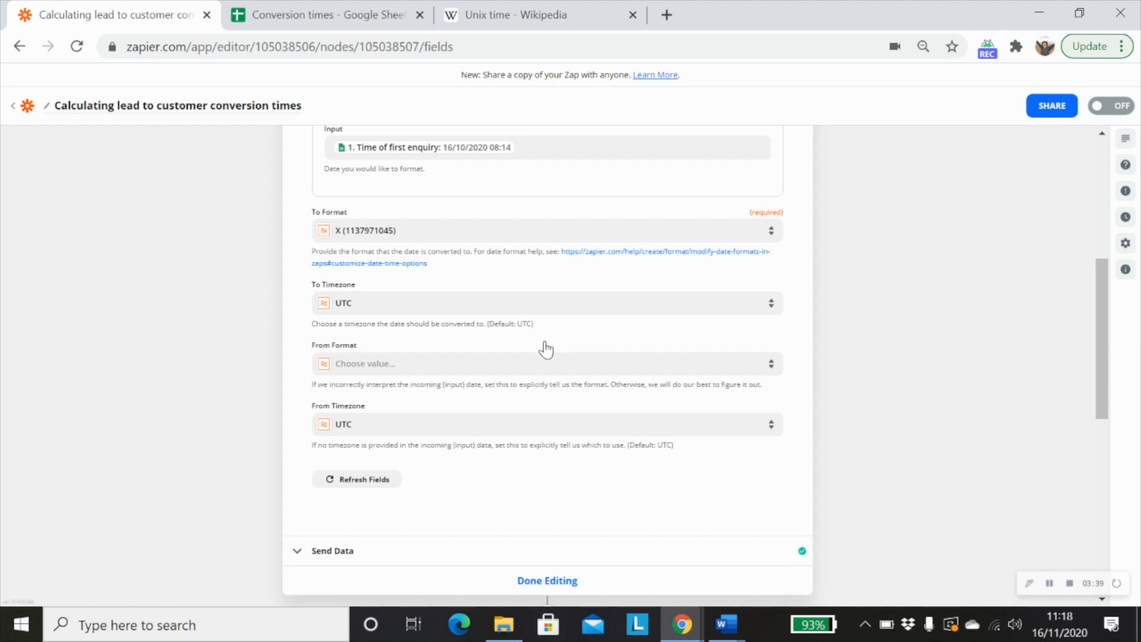
Step: Check the date format of the first enquiry and becoming customer times in spreadsheet row 2, and return to the Zap
click(333, 15)
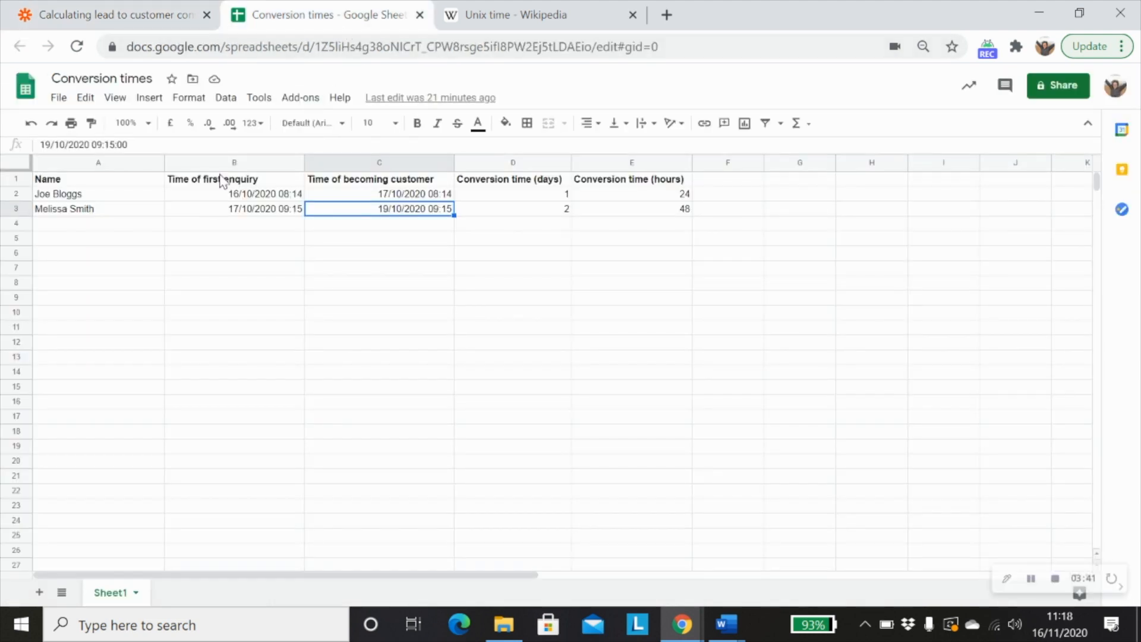
click(202, 197)
click(351, 196)
click(208, 199)
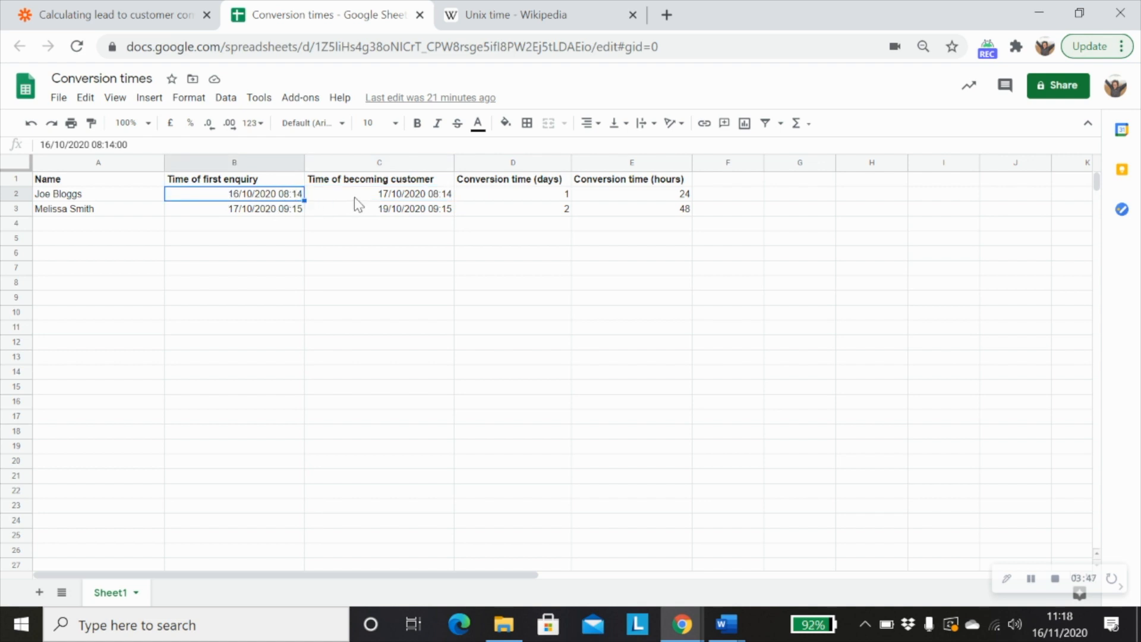
click(102, 16)
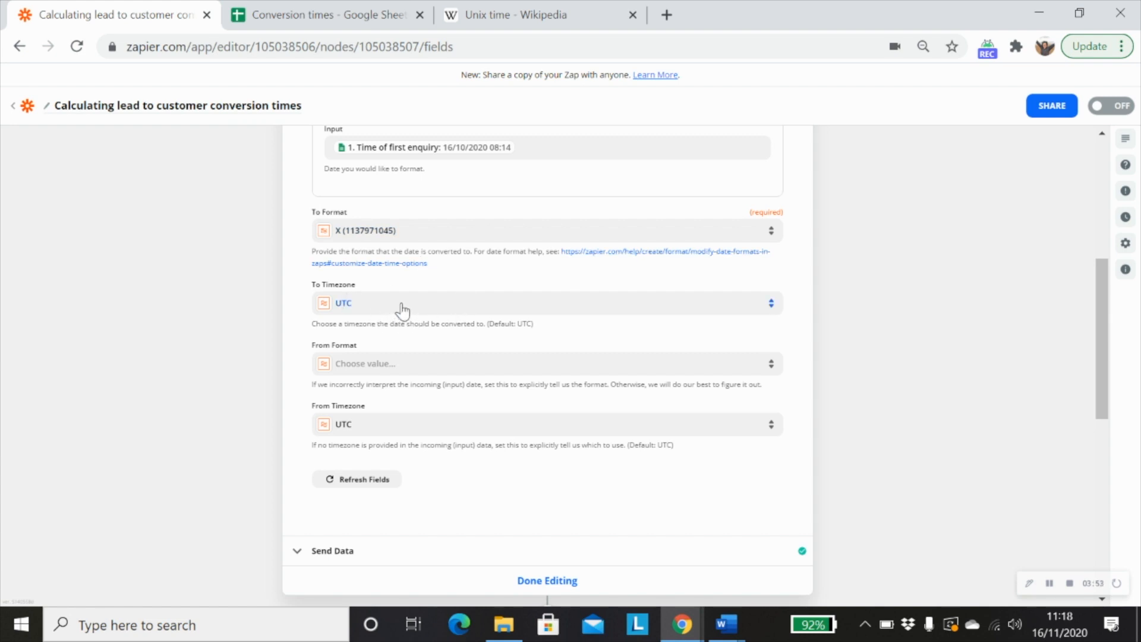
Step: Examine the preset and custom From Format options of the enquiry conversion, and finish editing that action
click(388, 365)
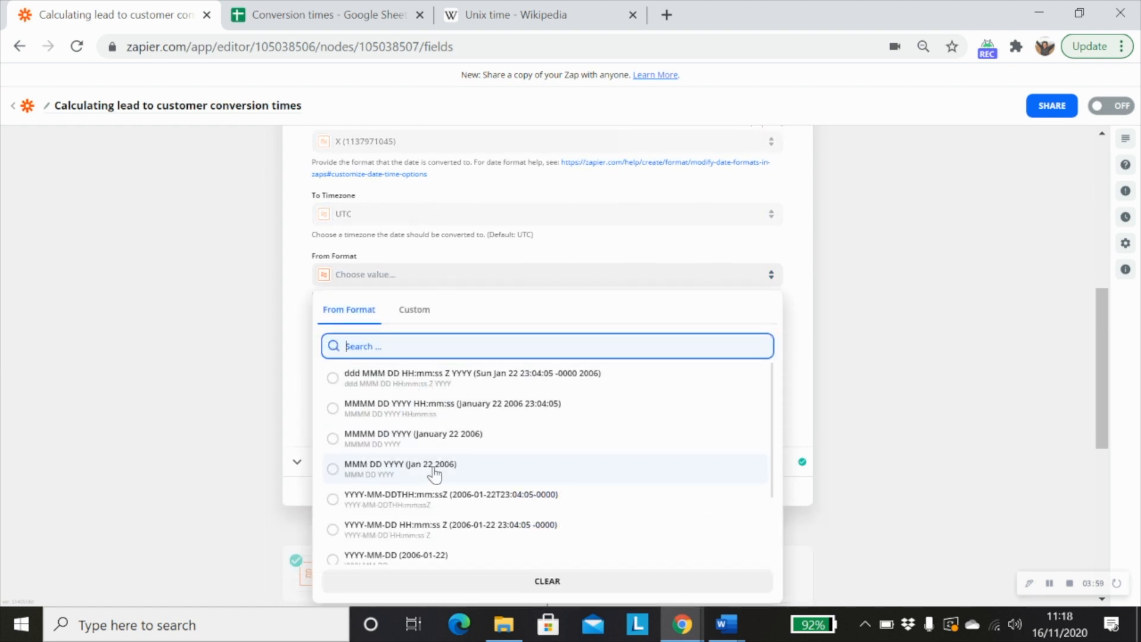
scroll(434, 472, down, 2)
scroll(520, 470, up, 2)
scroll(571, 459, down, 2)
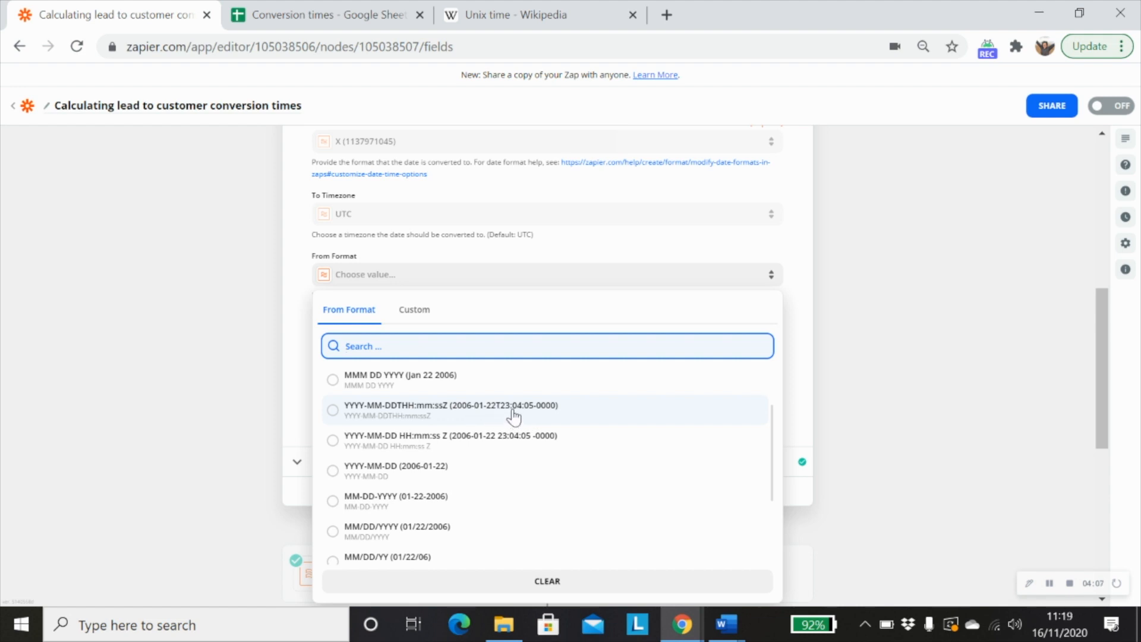
scroll(525, 421, down, 3)
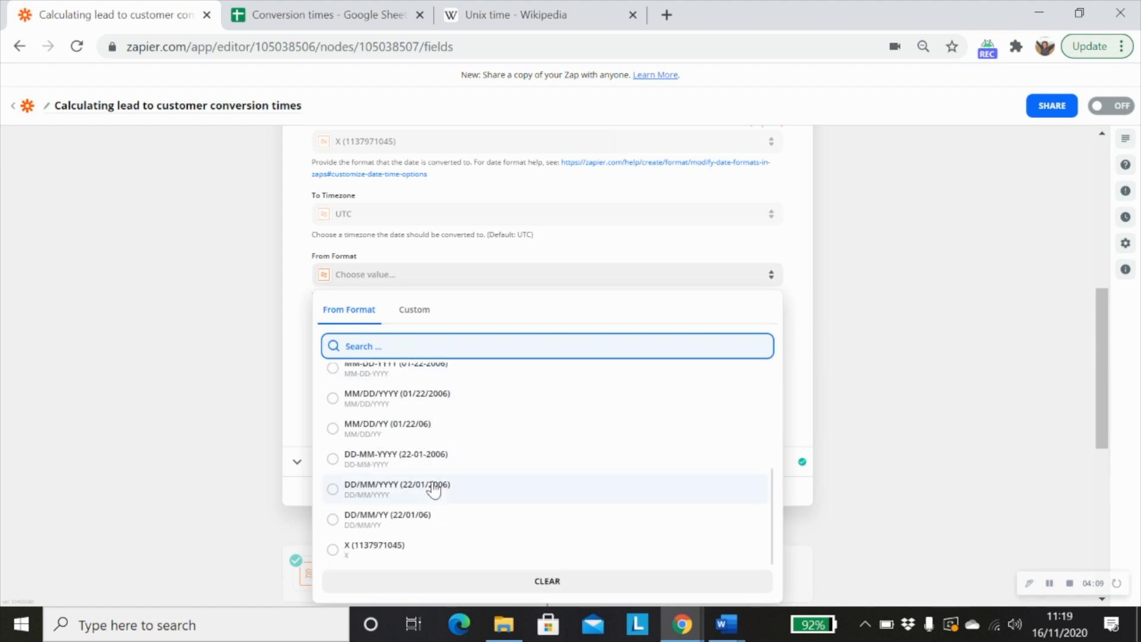
scroll(428, 424, up, 5)
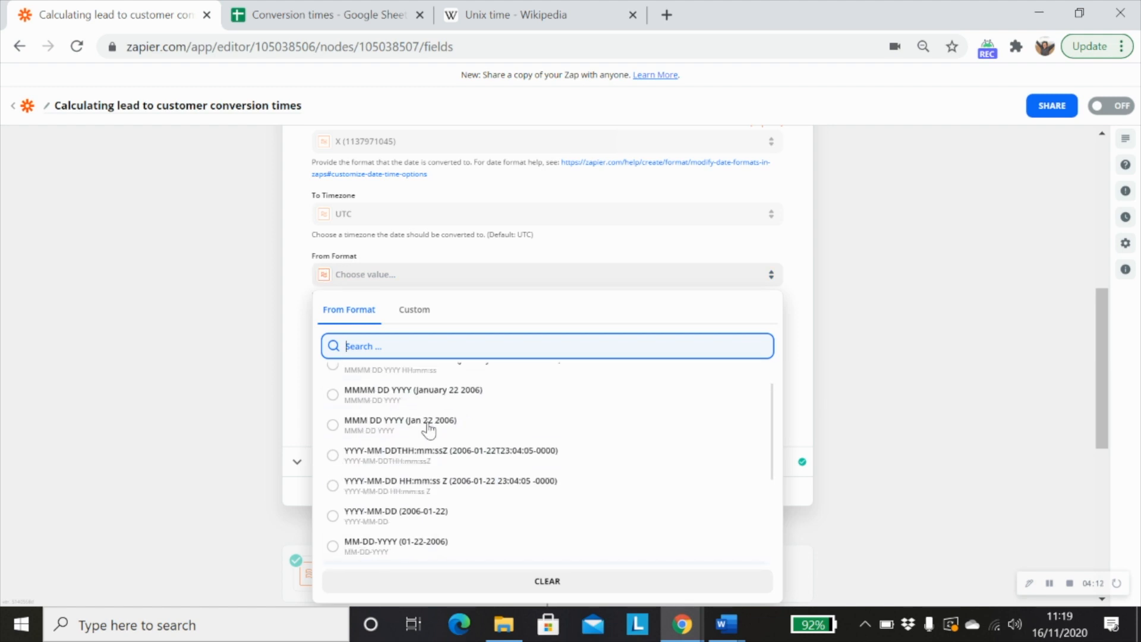
click(414, 320)
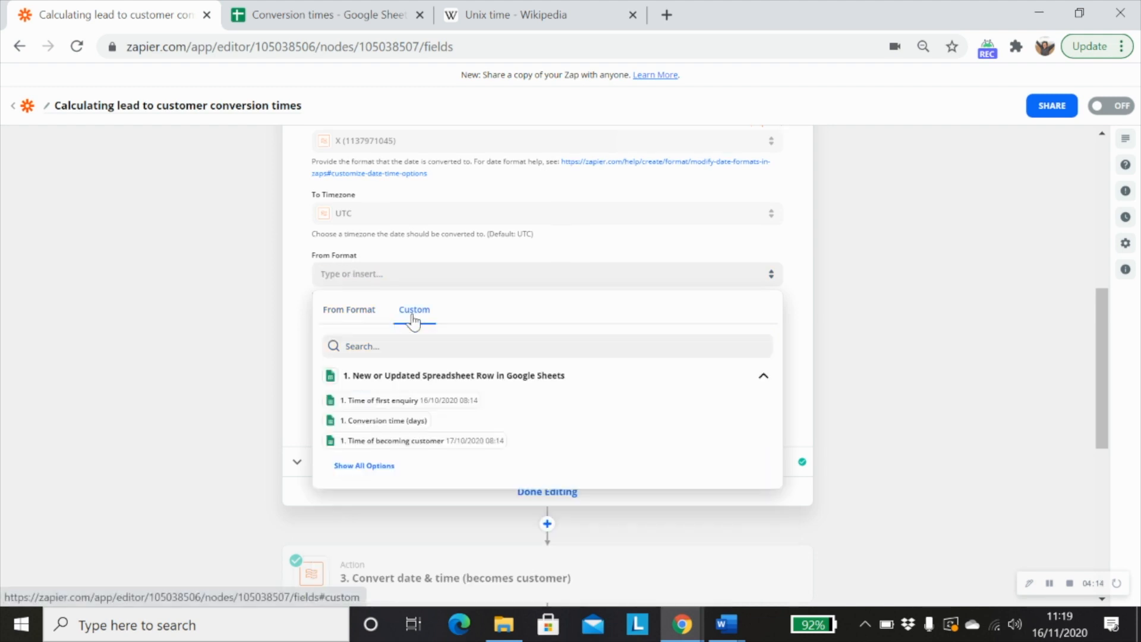
click(297, 317)
scroll(566, 427, up, 3)
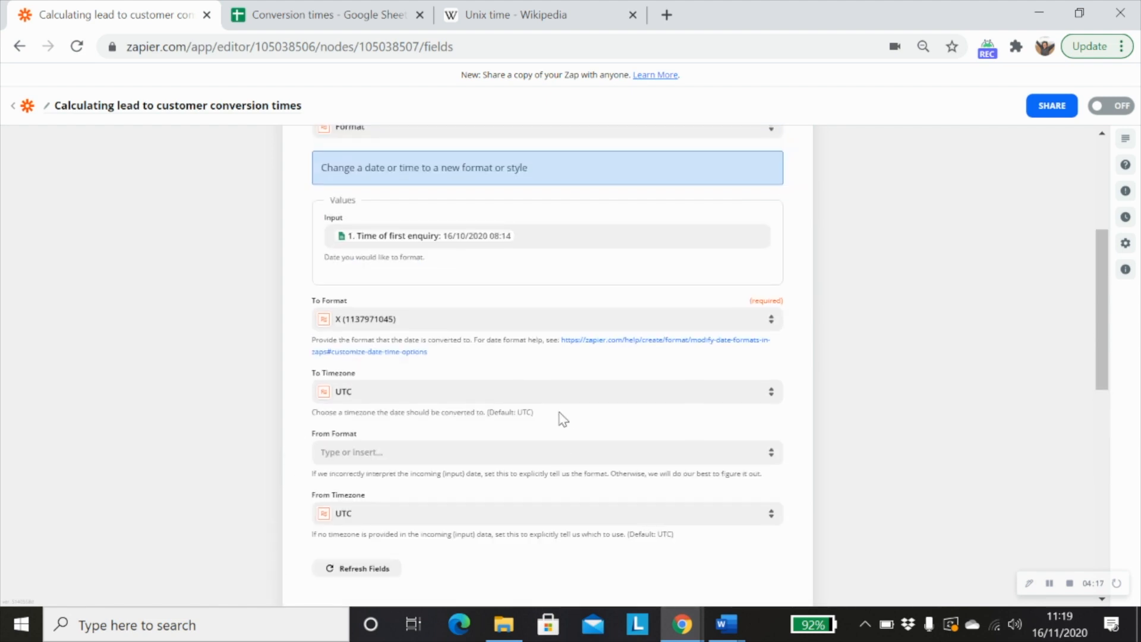
scroll(564, 418, down, 6)
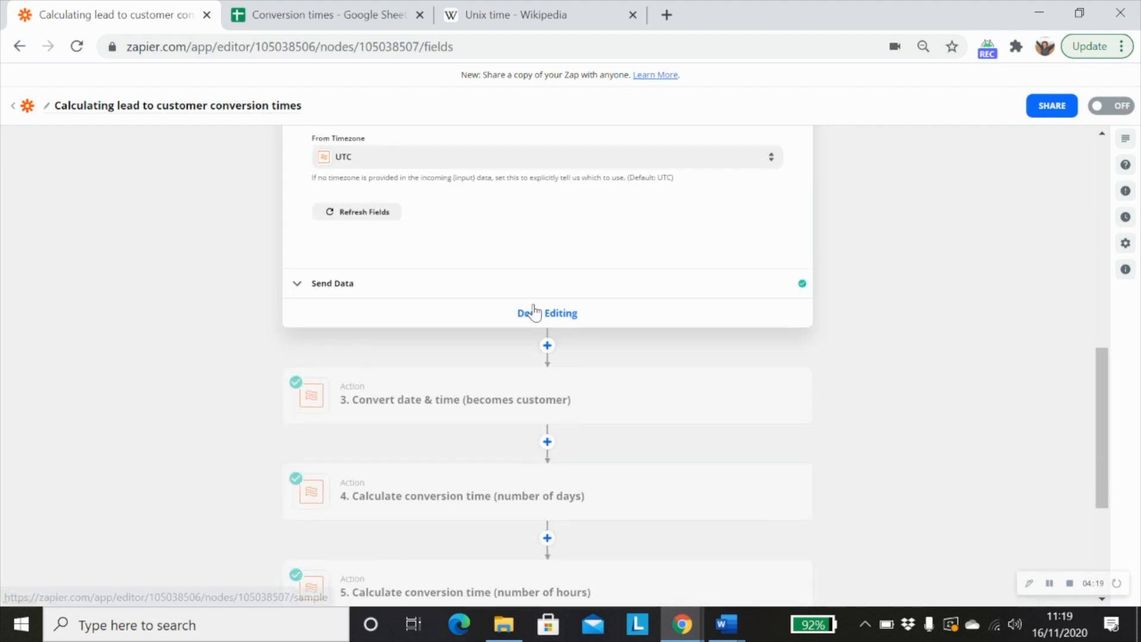
click(551, 316)
scroll(605, 395, up, 4)
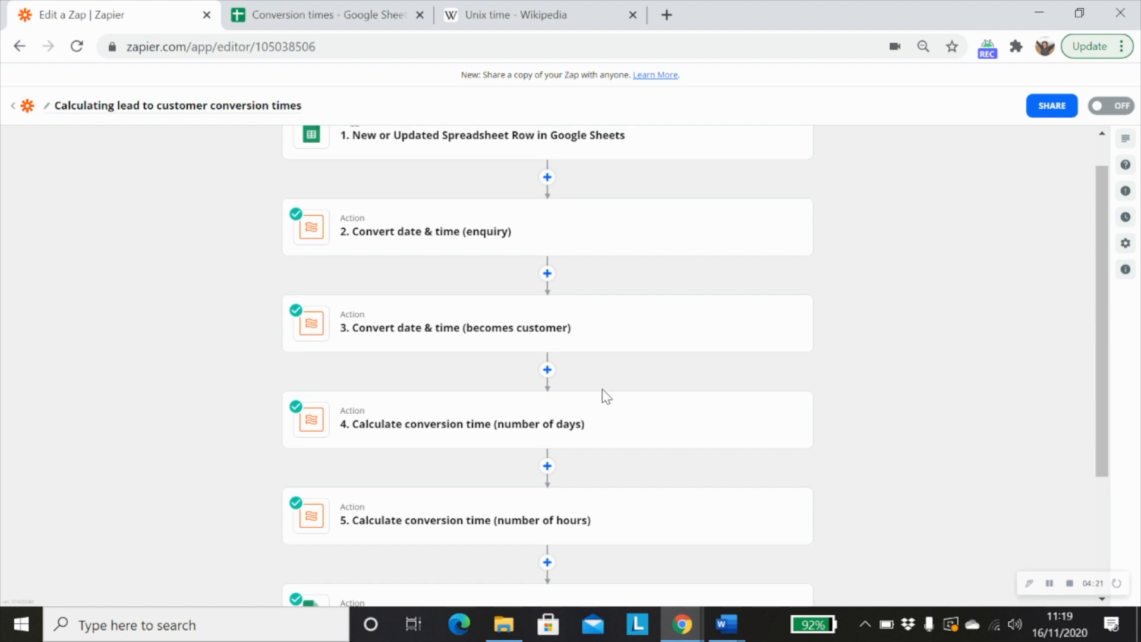
Step: Open the Convert date & time (becomes customer) action, check the time of becoming customer in spreadsheet row 2, and return to the Zap
click(463, 373)
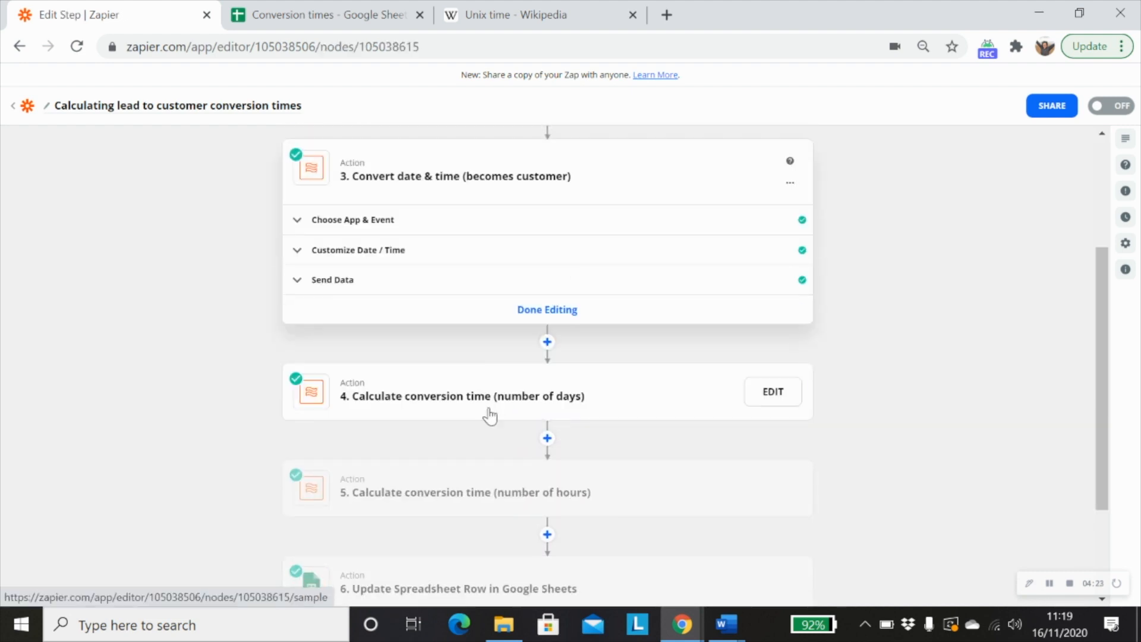
click(314, 17)
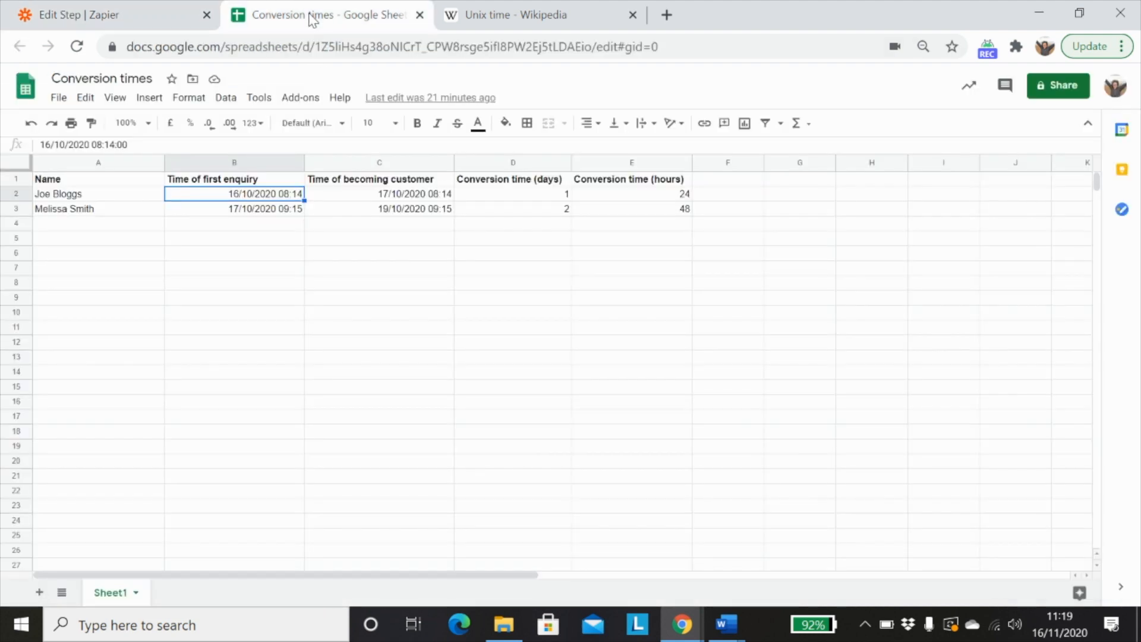
click(401, 198)
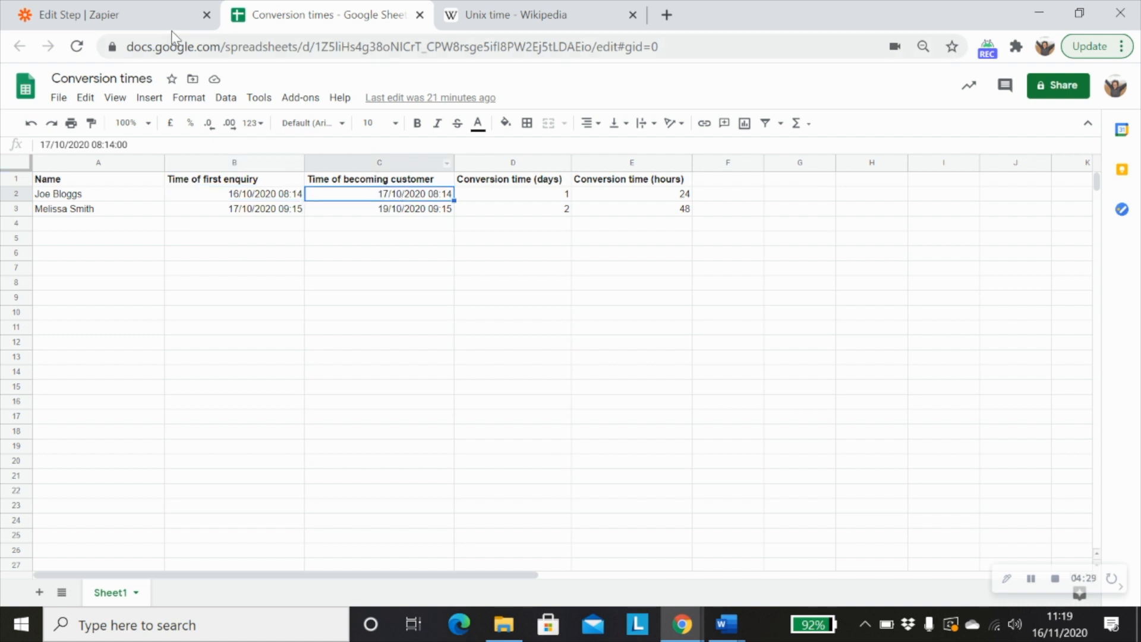
click(145, 15)
Step: Examine the app and event of the becomes customer conversion, along with its input, To Format and timezone settings
click(428, 255)
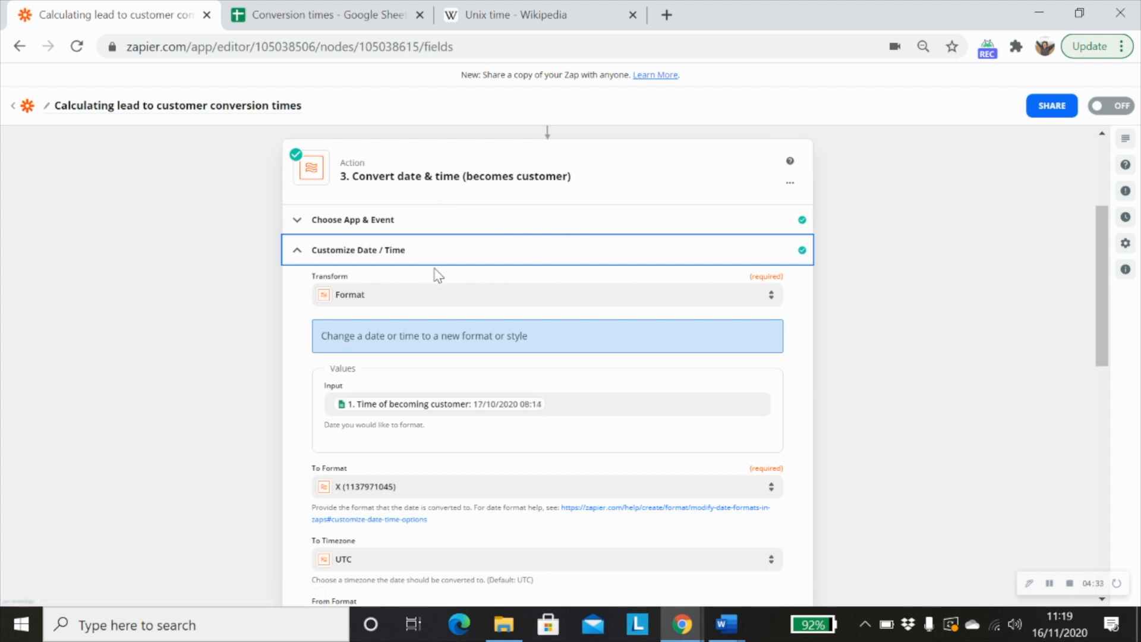
click(385, 221)
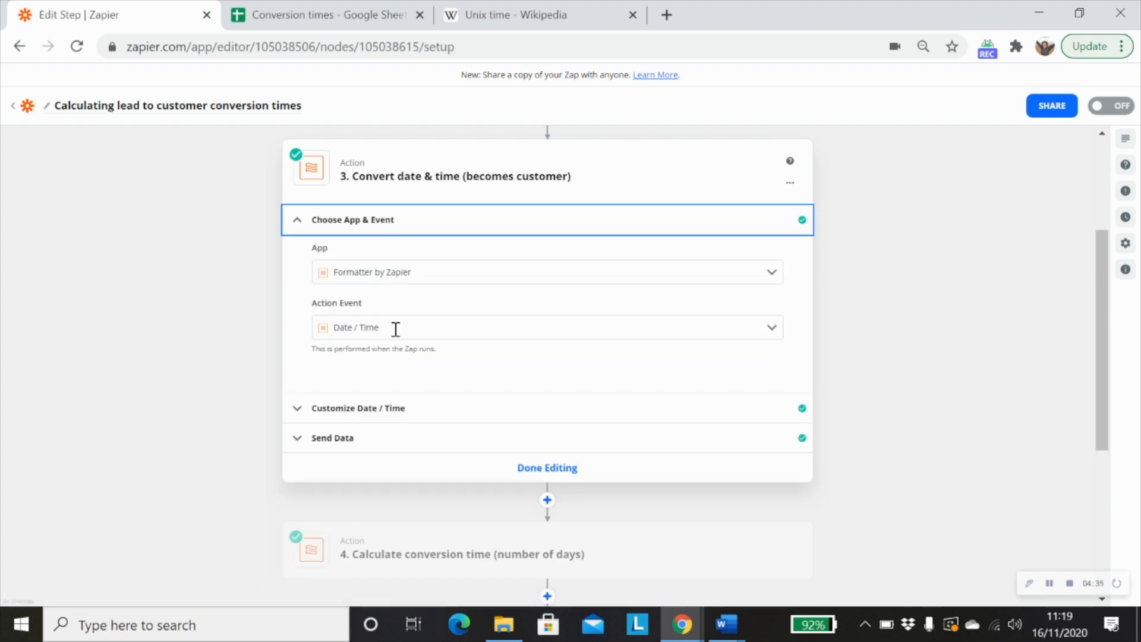
click(398, 416)
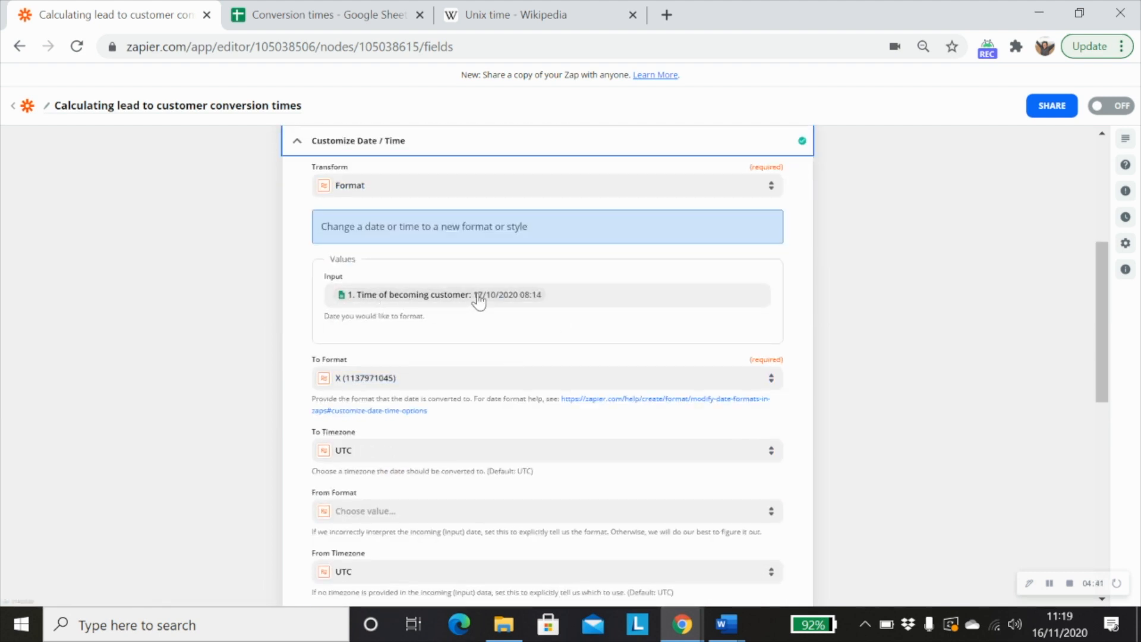
scroll(590, 354, down, 2)
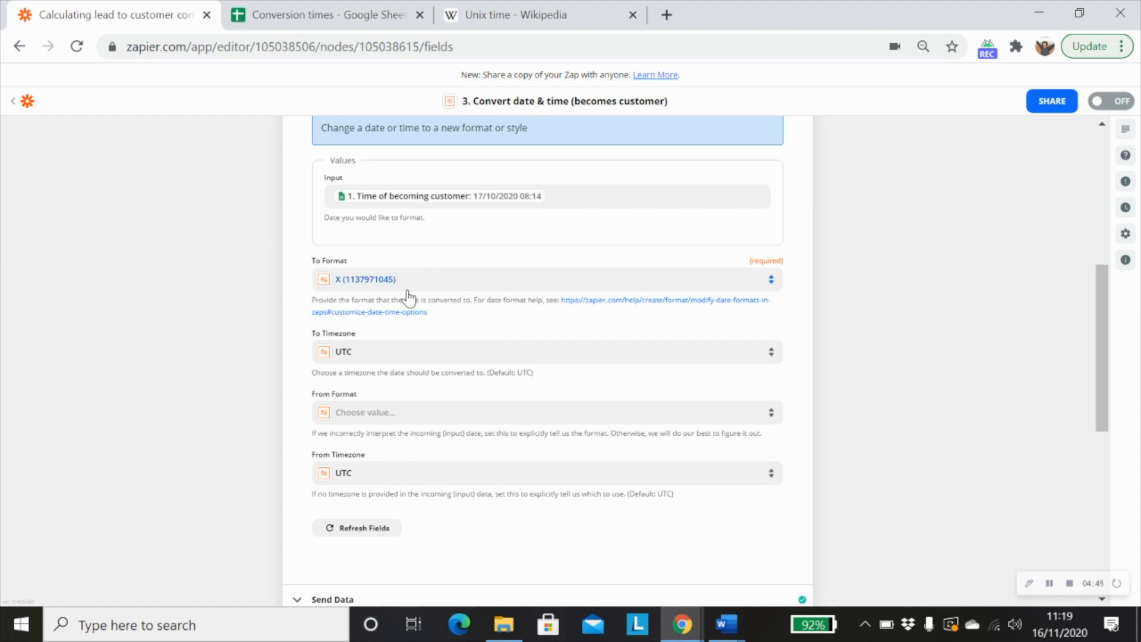
Step: Compare the test outputs of the enquiry and becomes customer date conversions
scroll(425, 315, up, 1)
scroll(437, 357, up, 6)
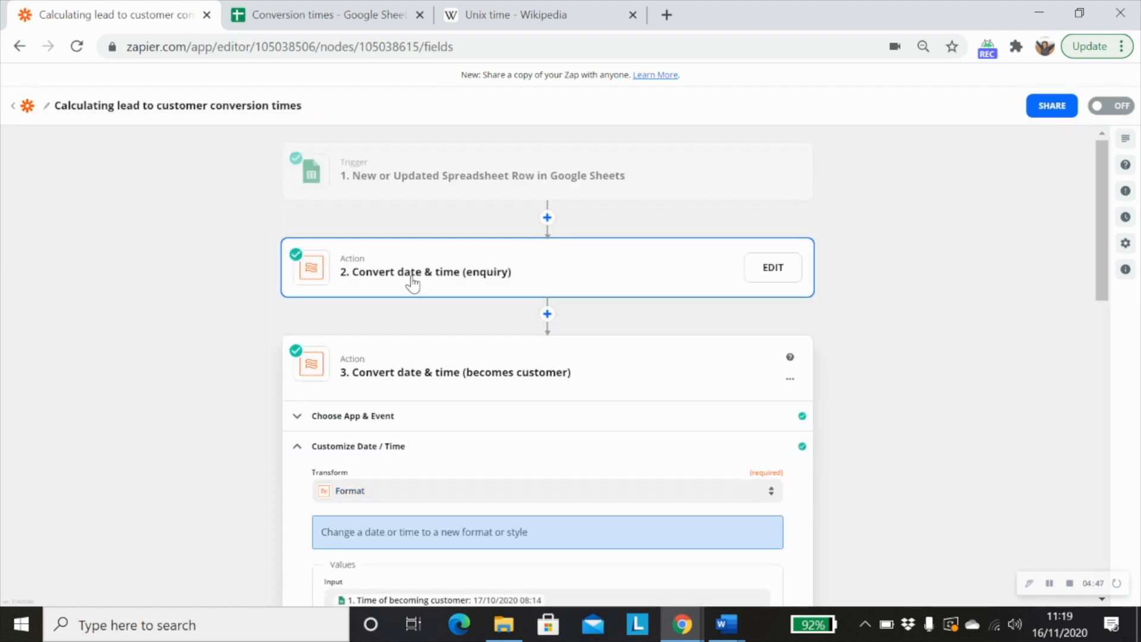
click(413, 285)
click(369, 280)
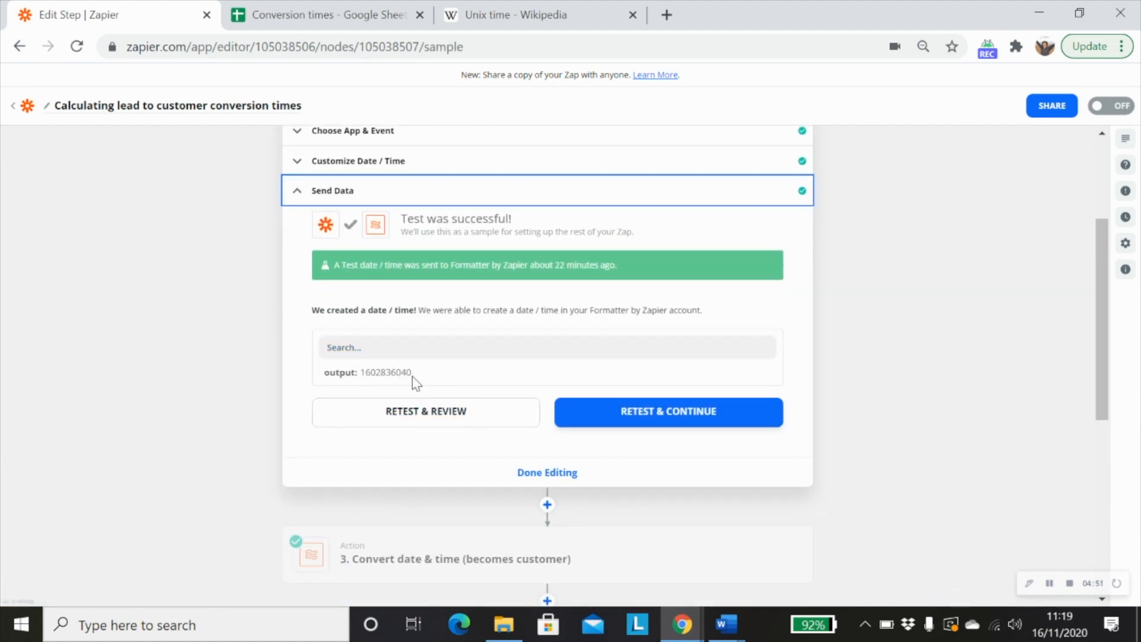
scroll(493, 434, down, 2)
click(476, 467)
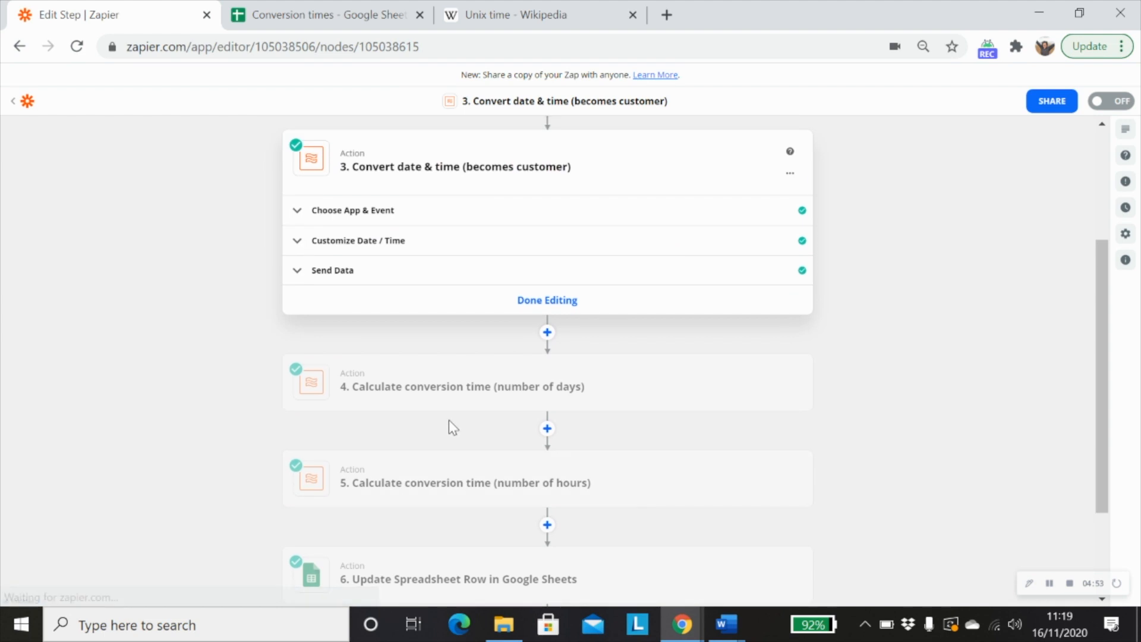
click(384, 278)
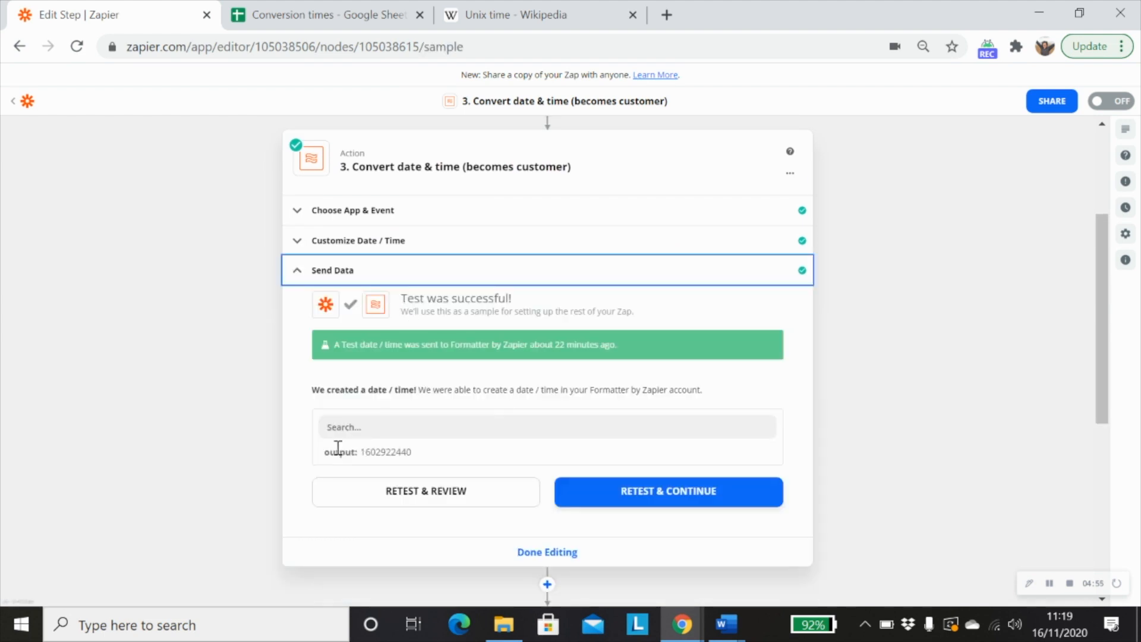
Step: Highlight the seconds-per-day figure in Wikipedia's Unix time article and return to the number of days calculation
scroll(874, 463, down, 4)
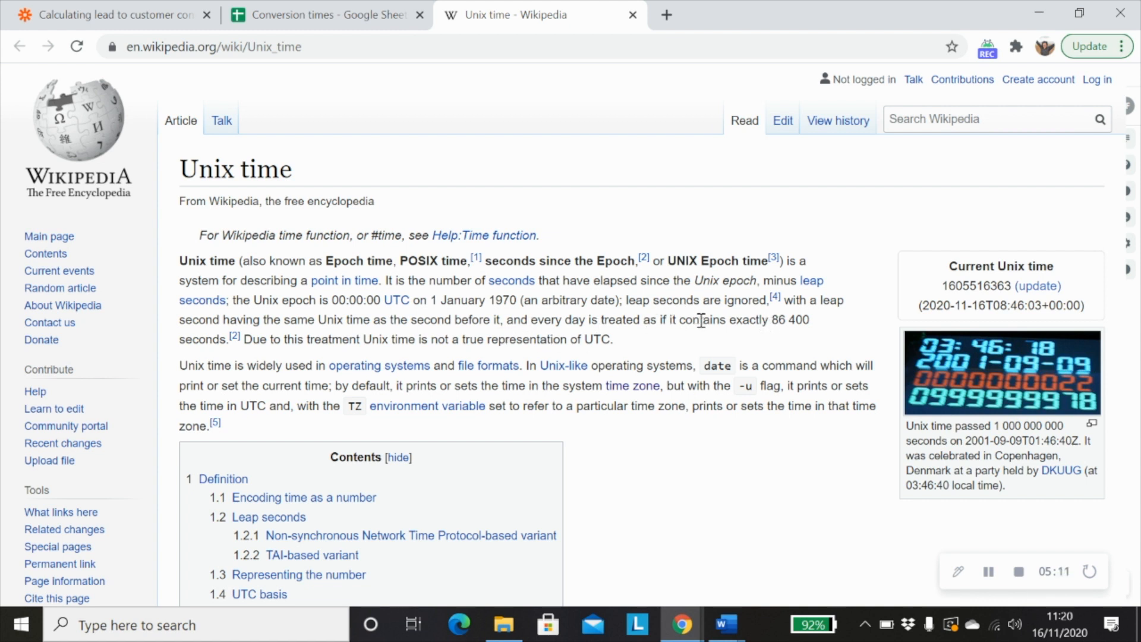
drag(774, 319, 807, 320)
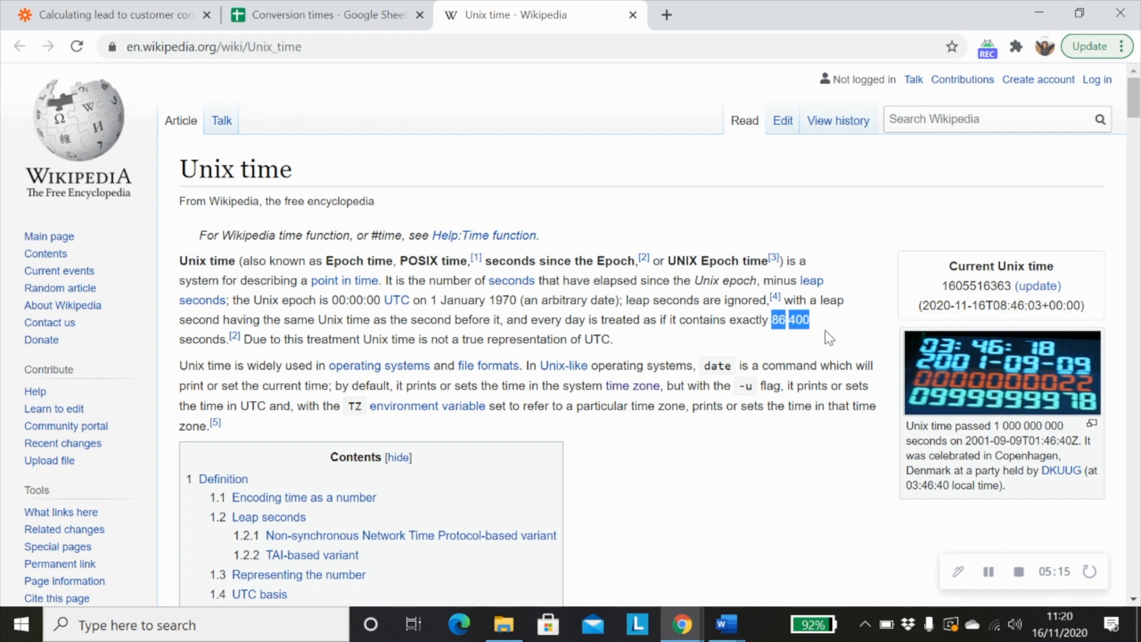
click(102, 21)
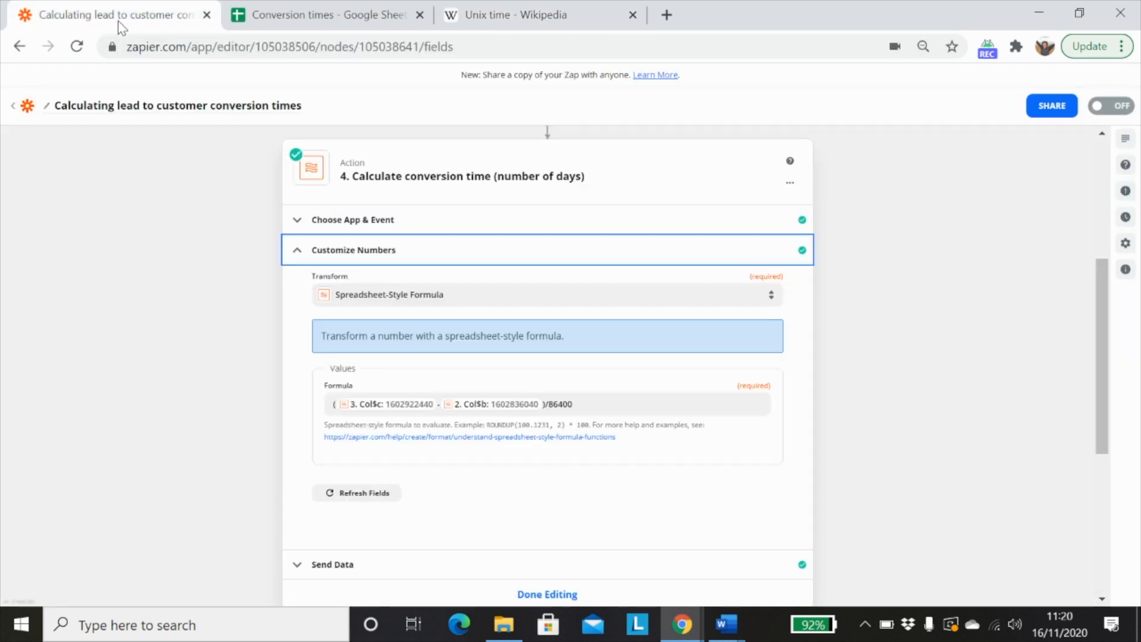
Step: Examine the spreadsheet-style formula of the number of days calculation and trace its two inputs to the date conversion actions
scroll(614, 453, down, 1)
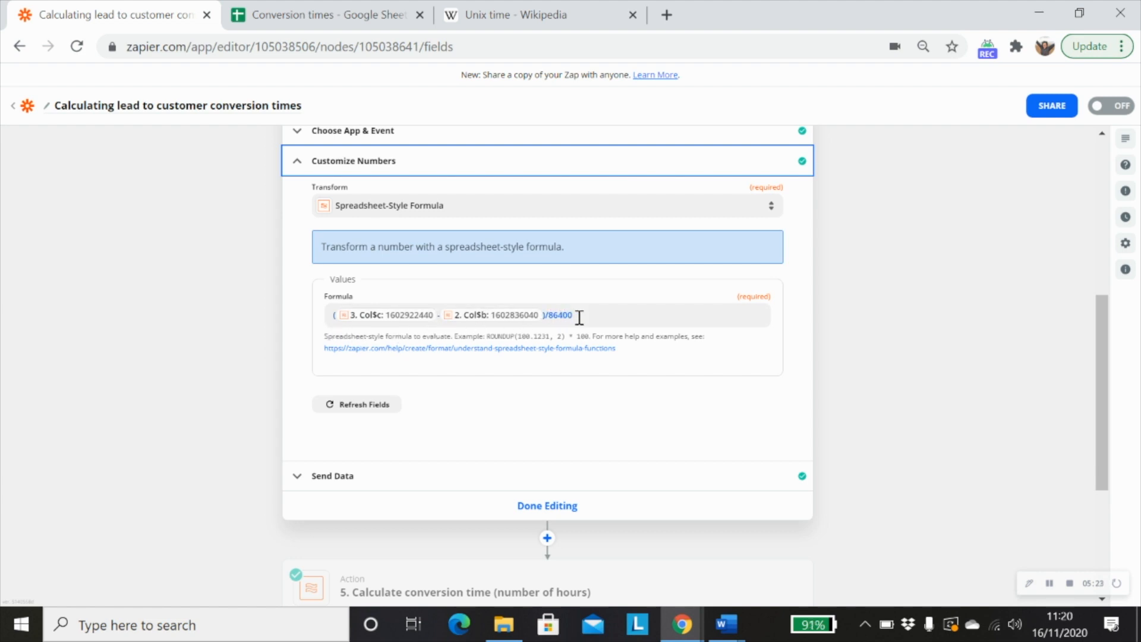
scroll(582, 314, up, 1)
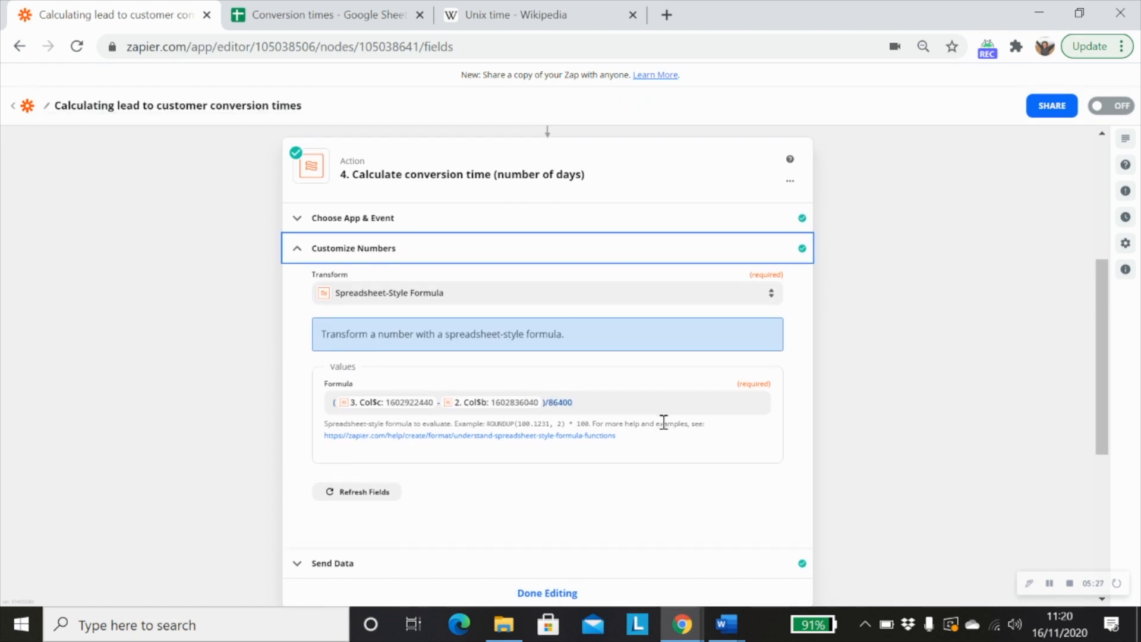
scroll(663, 423, down, 1)
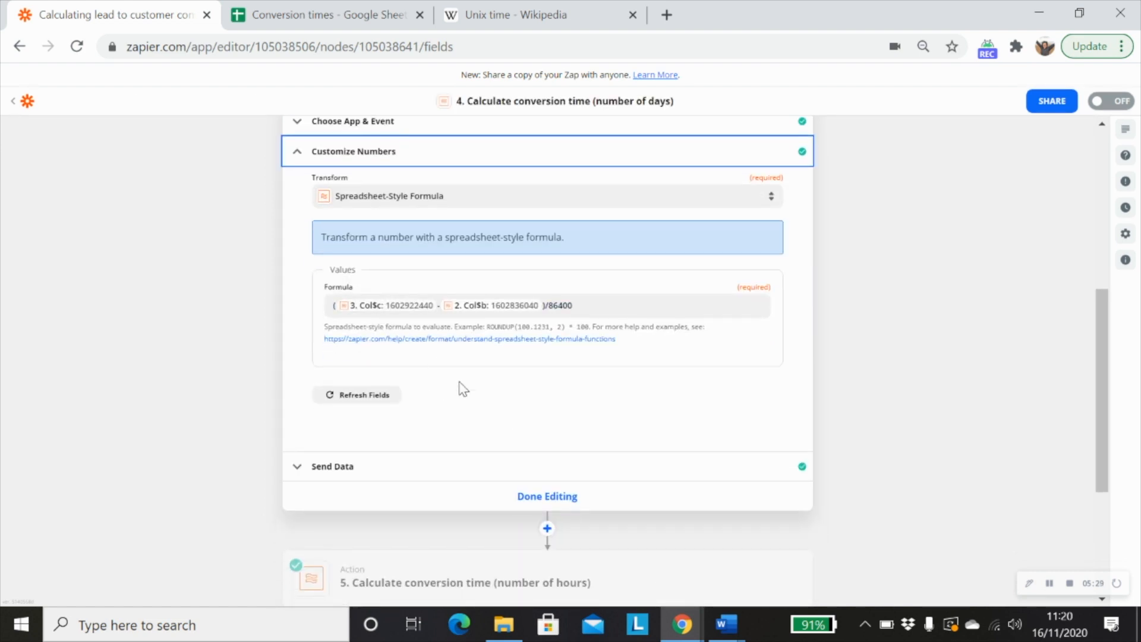
scroll(462, 389, up, 4)
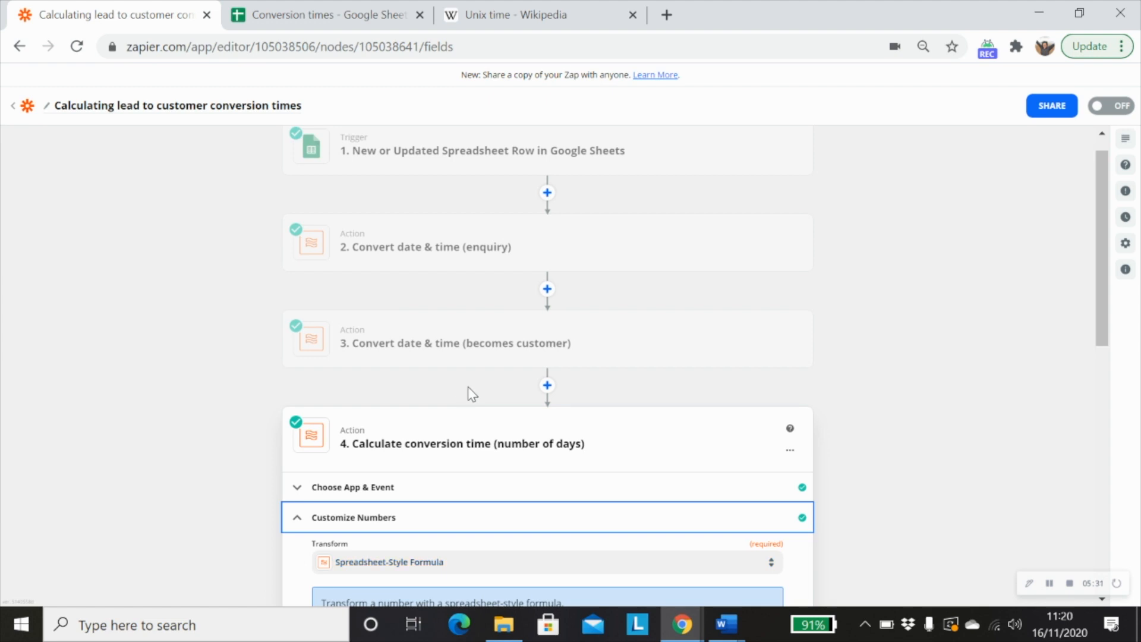
scroll(479, 366, down, 1)
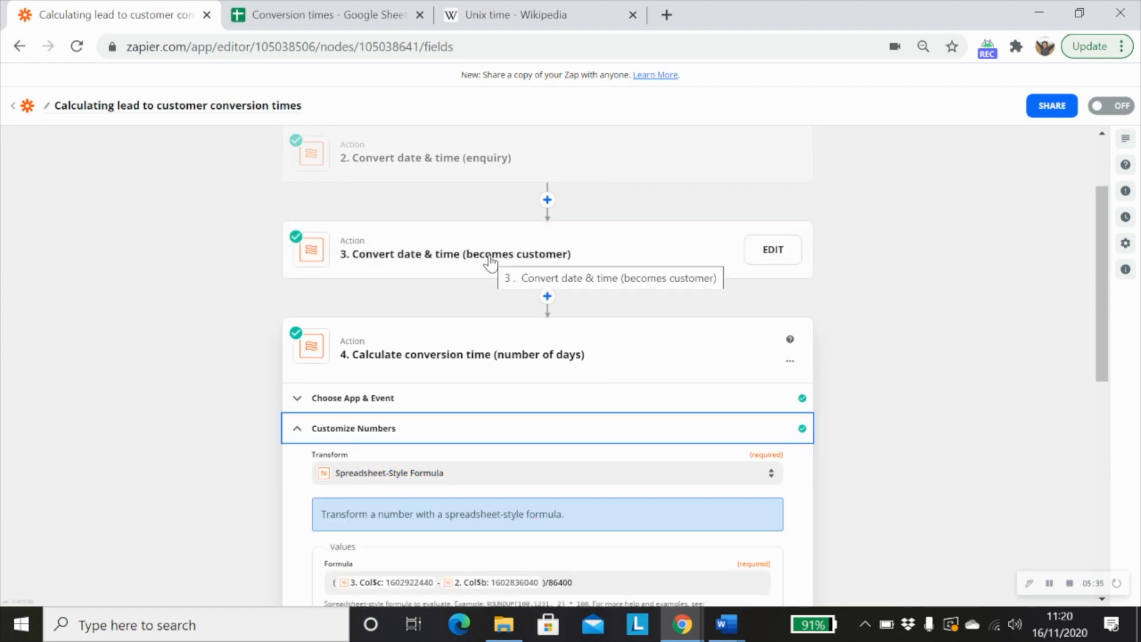
scroll(566, 398, down, 2)
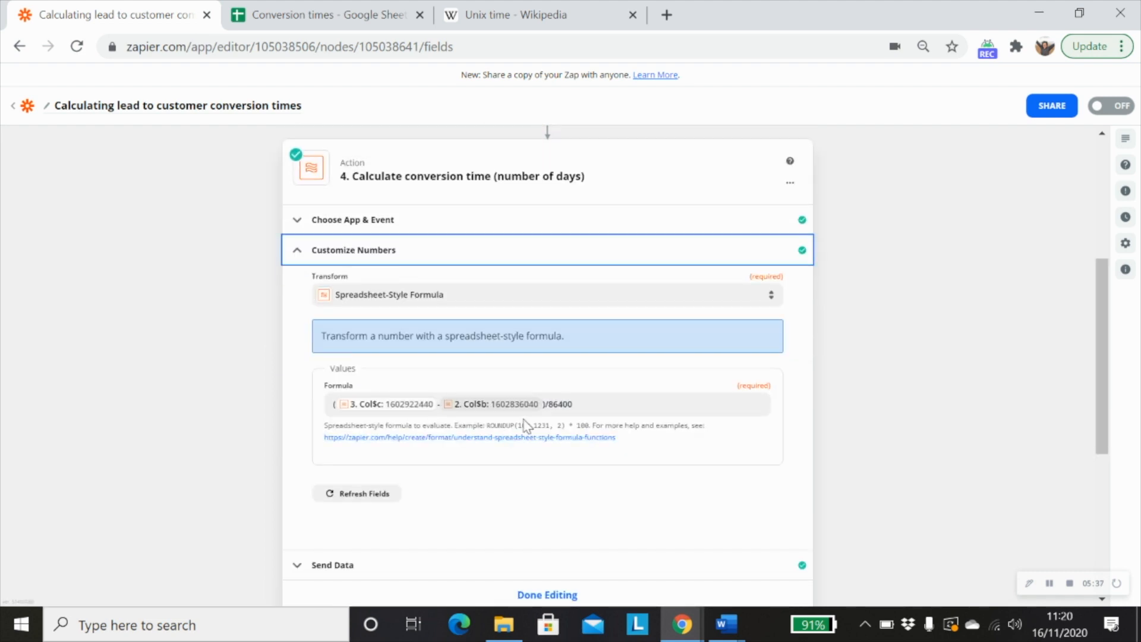
scroll(528, 429, up, 2)
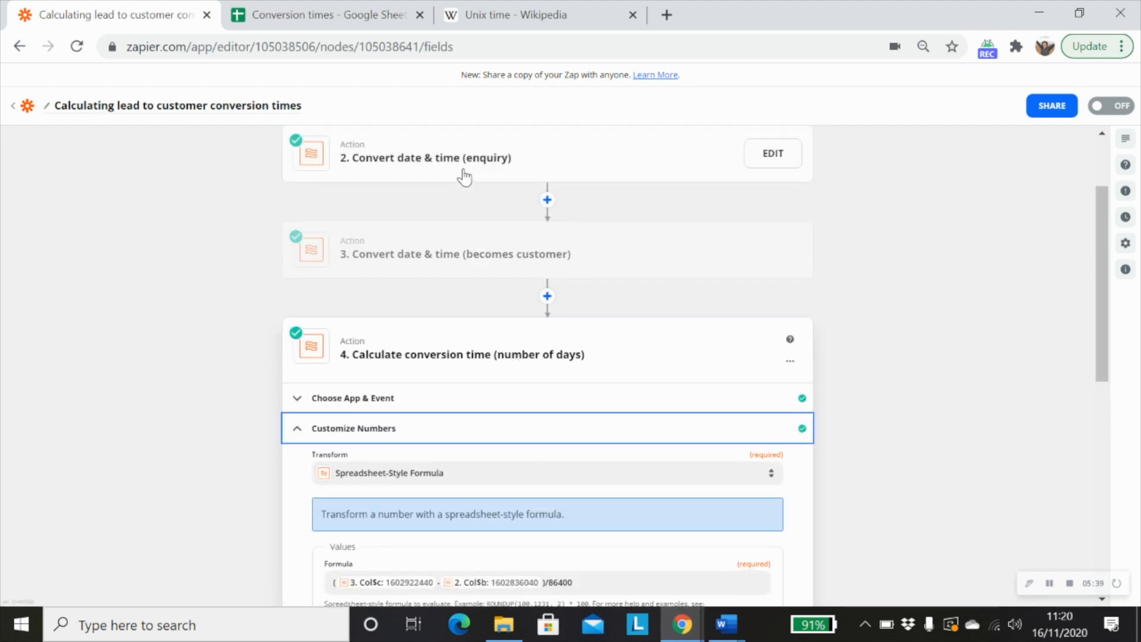
scroll(505, 505, down, 3)
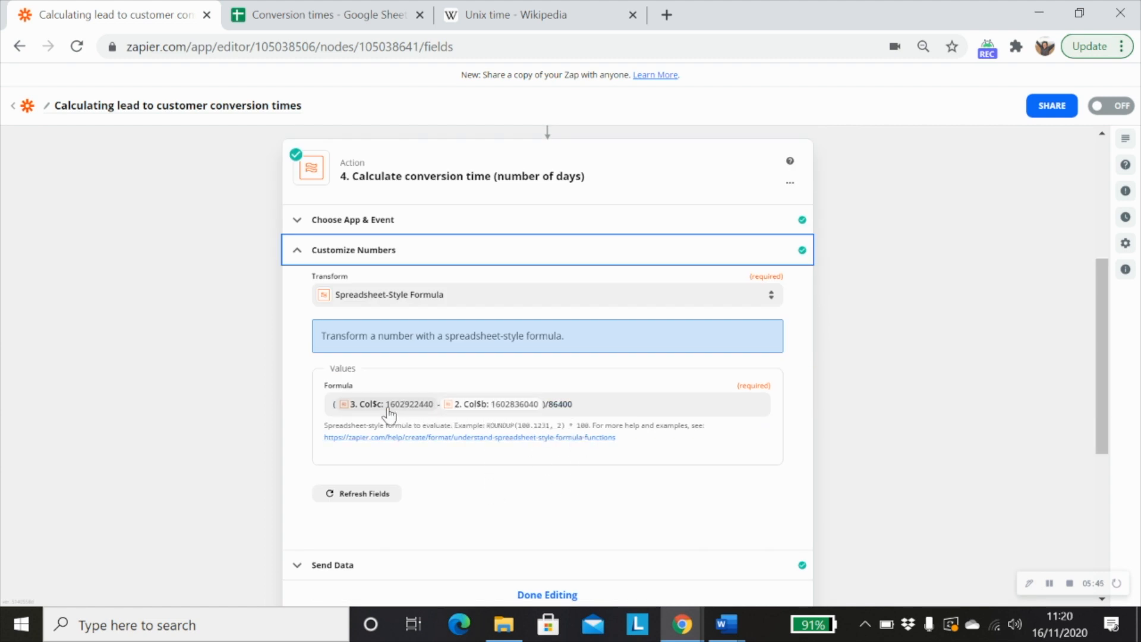
Step: Check the divisor in the days formula against Wikipedia's seconds-per-day figure, and return to the Zap
scroll(576, 440, down, 2)
drag(542, 305, 572, 306)
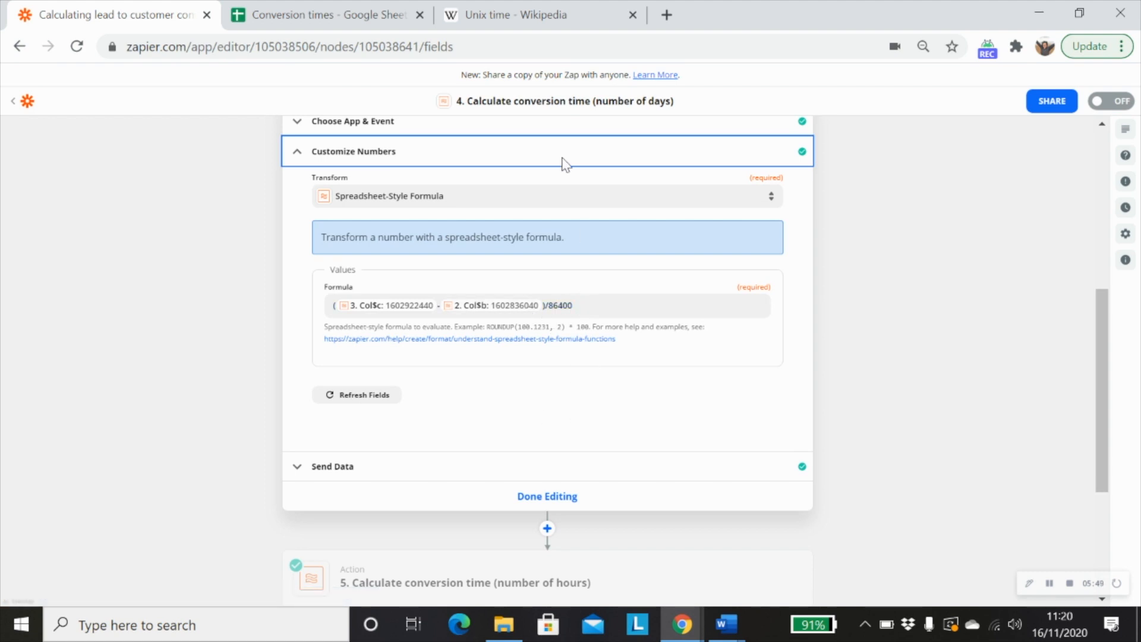
click(534, 25)
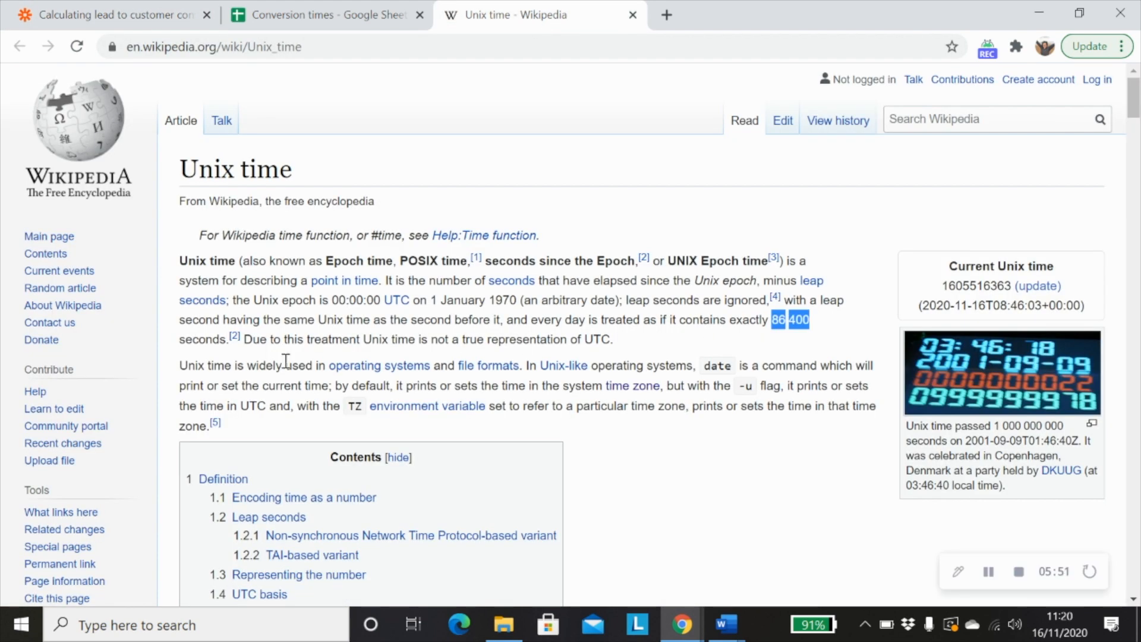
click(113, 14)
Step: Review the test output of the Calculate conversion time (number of days) action
scroll(452, 327, down, 2)
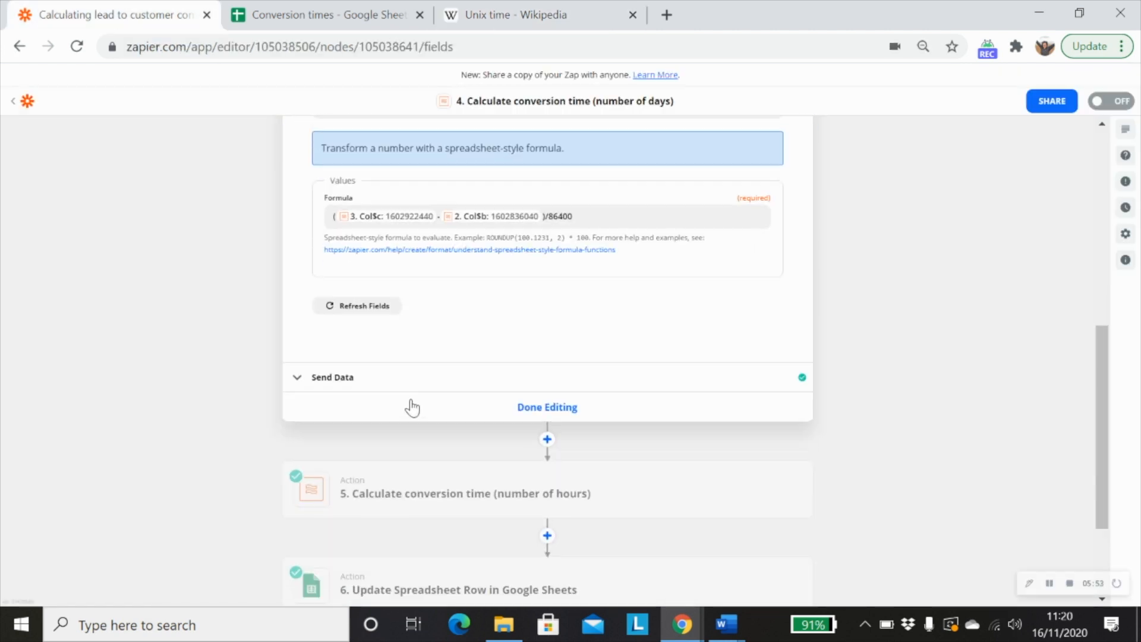
click(366, 381)
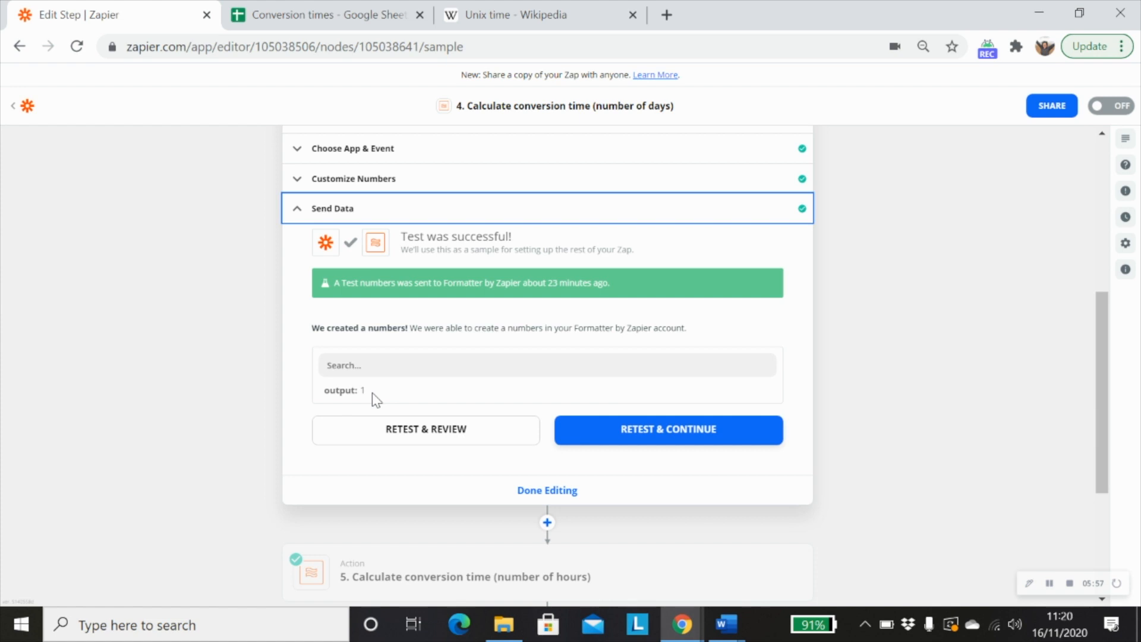
scroll(592, 457, down, 3)
Step: Open the Calculate conversion time (number of hours) action and examine its spreadsheet-style formula
click(504, 407)
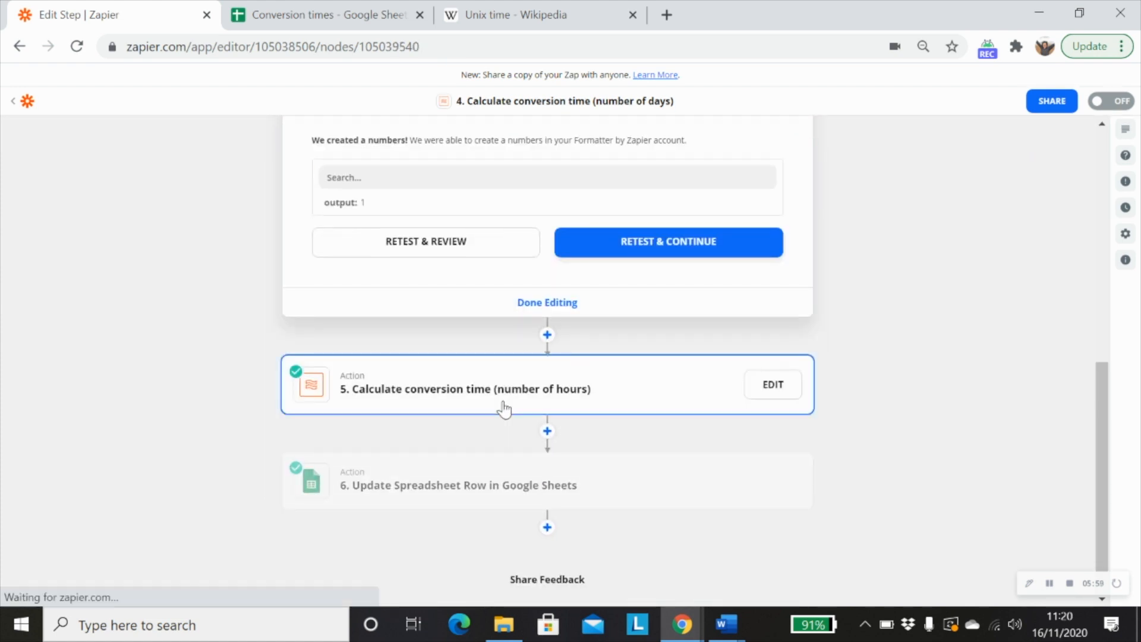
click(440, 295)
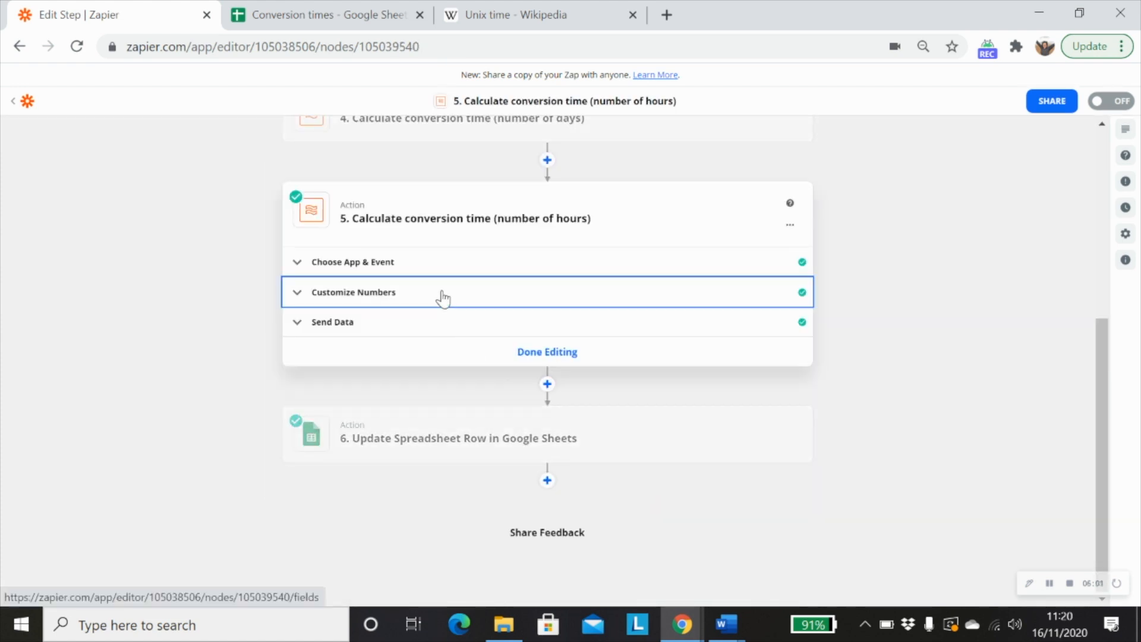
scroll(647, 458, down, 3)
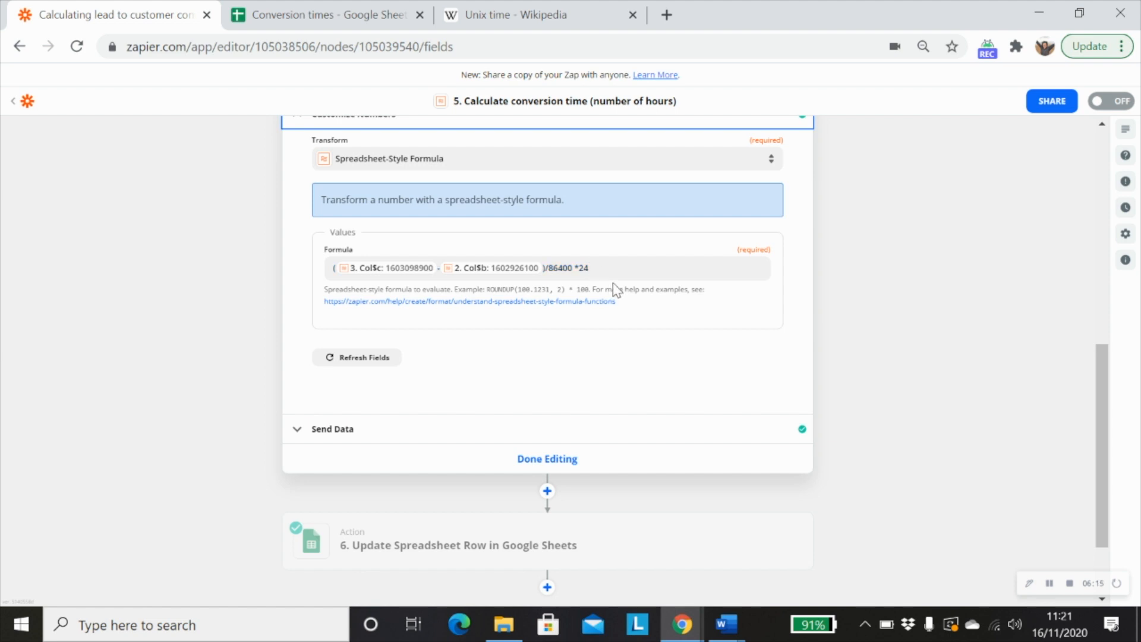
Step: Compare the test output of the number of hours calculation with the spreadsheet's conversion time columns, and return to the Zap
click(371, 434)
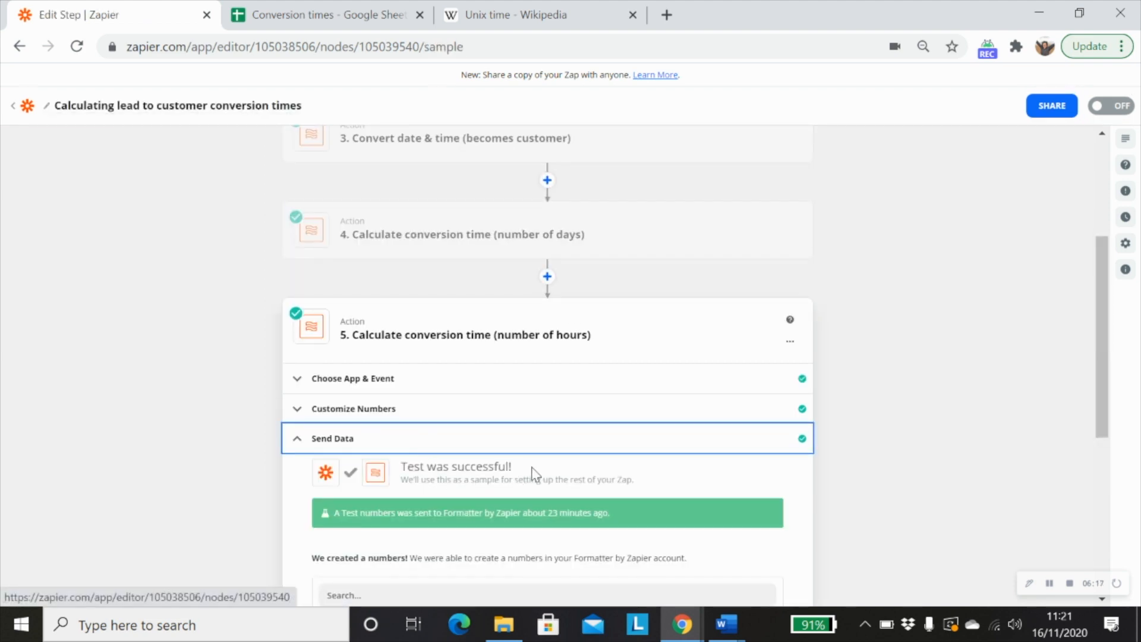
scroll(533, 474, down, 5)
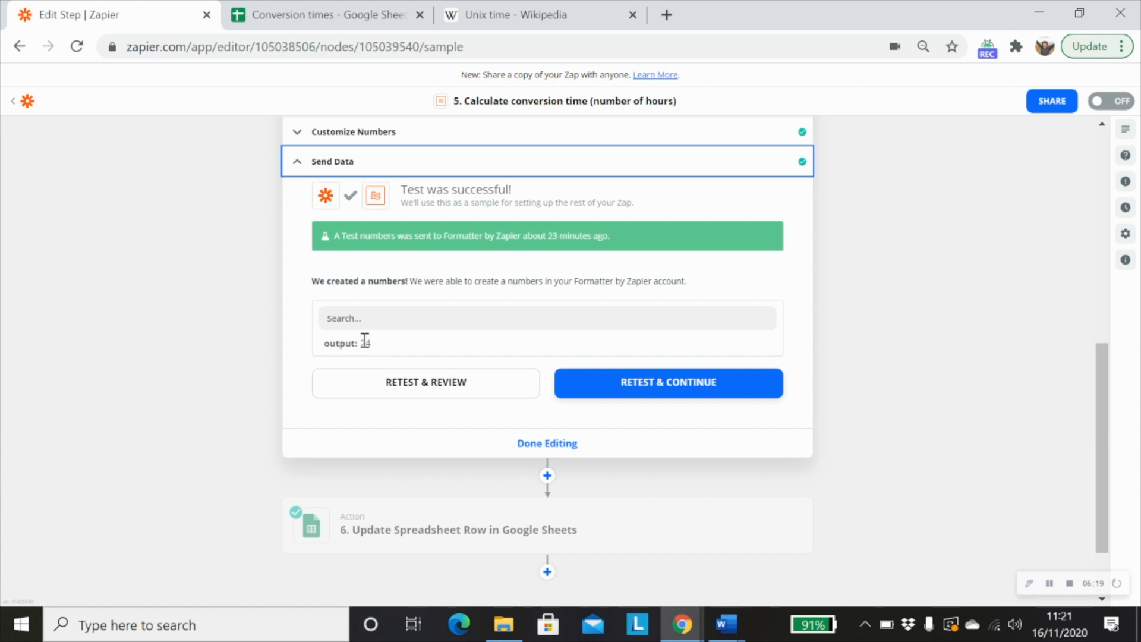
click(325, 17)
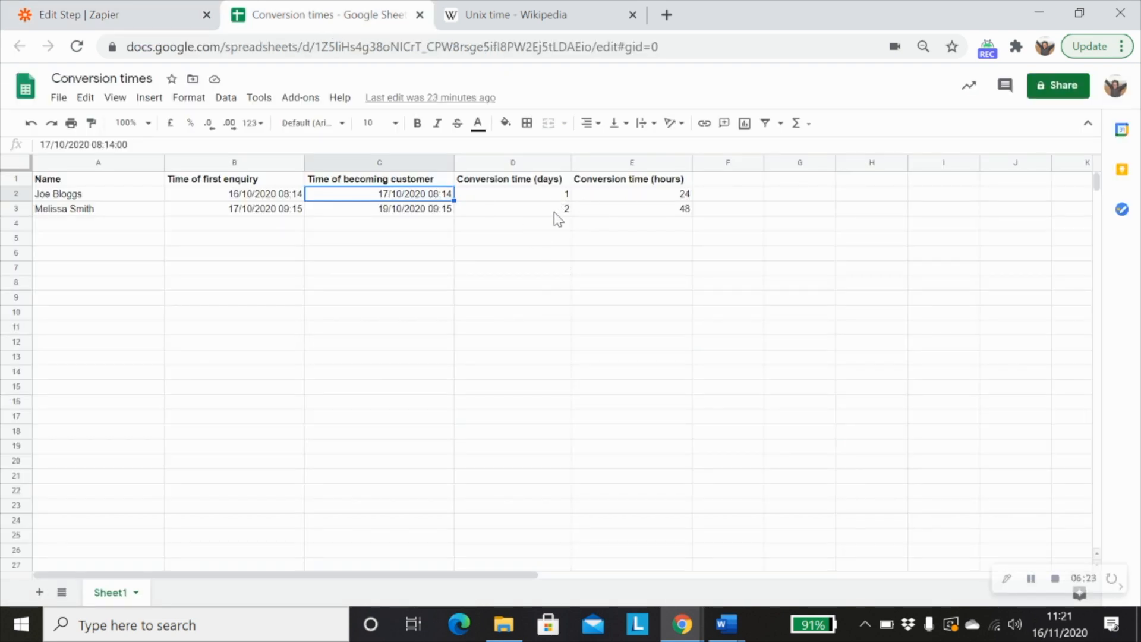
click(119, 18)
Step: Open the Update Spreadsheet Row action and examine its spreadsheet, worksheet, row ID and conversion time field mappings
scroll(463, 440, down, 2)
click(460, 447)
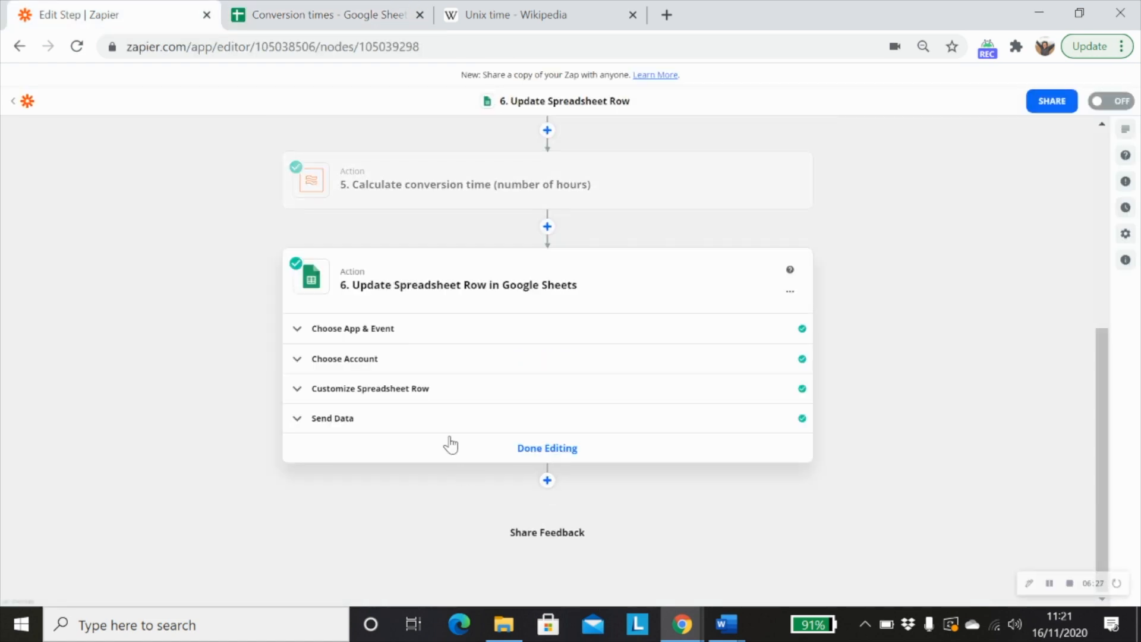
scroll(861, 497, down, 6)
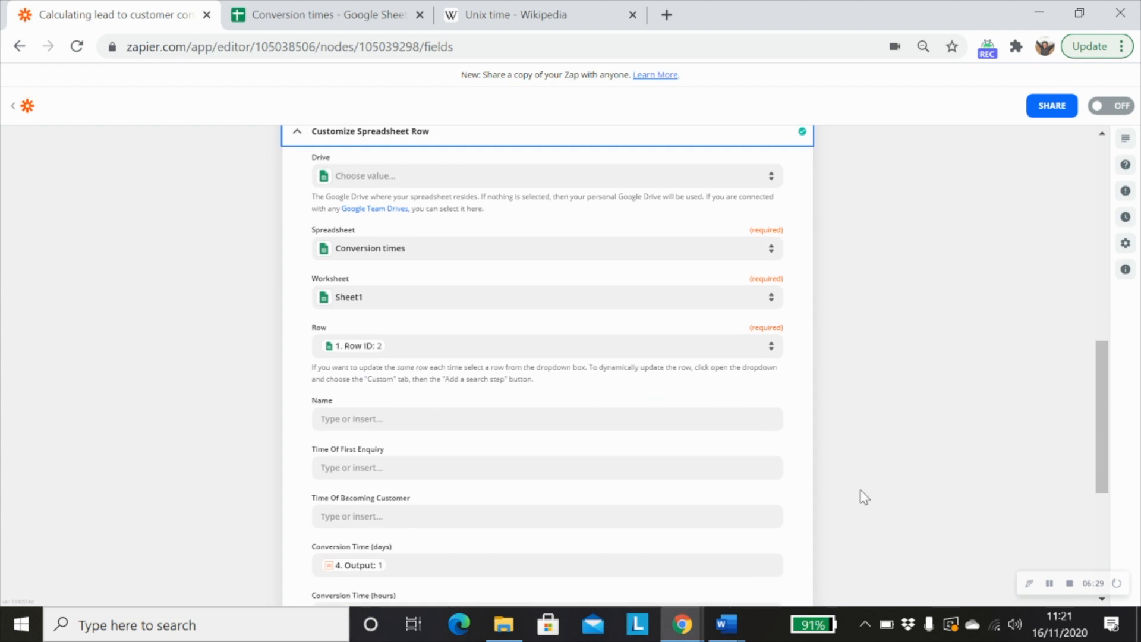
scroll(671, 412, up, 2)
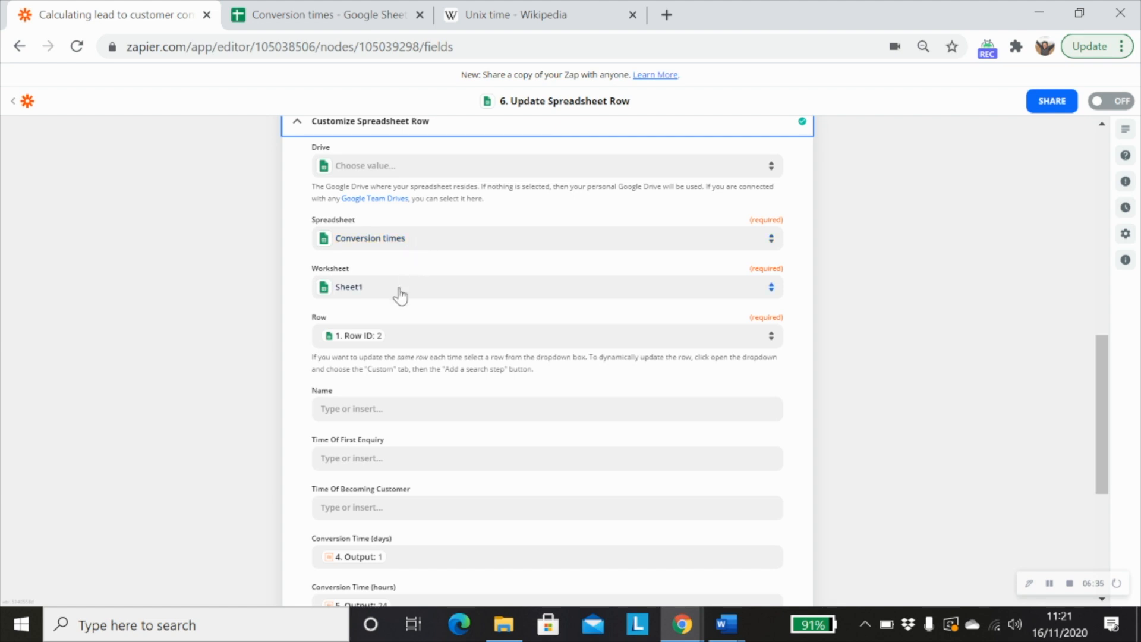
scroll(395, 297, down, 2)
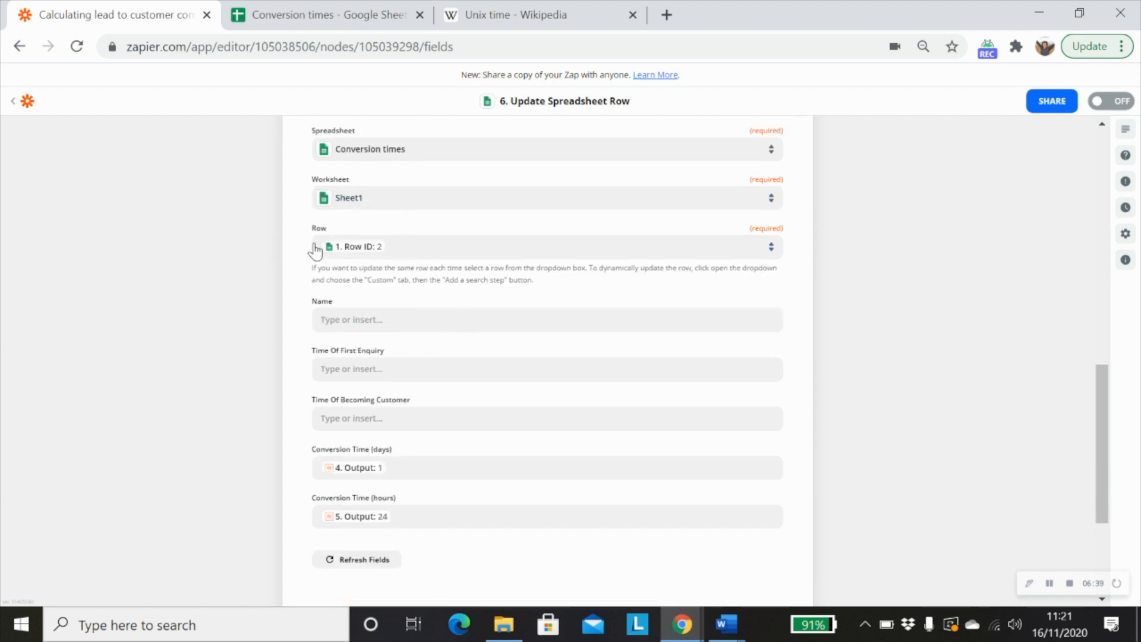
scroll(505, 285, up, 12)
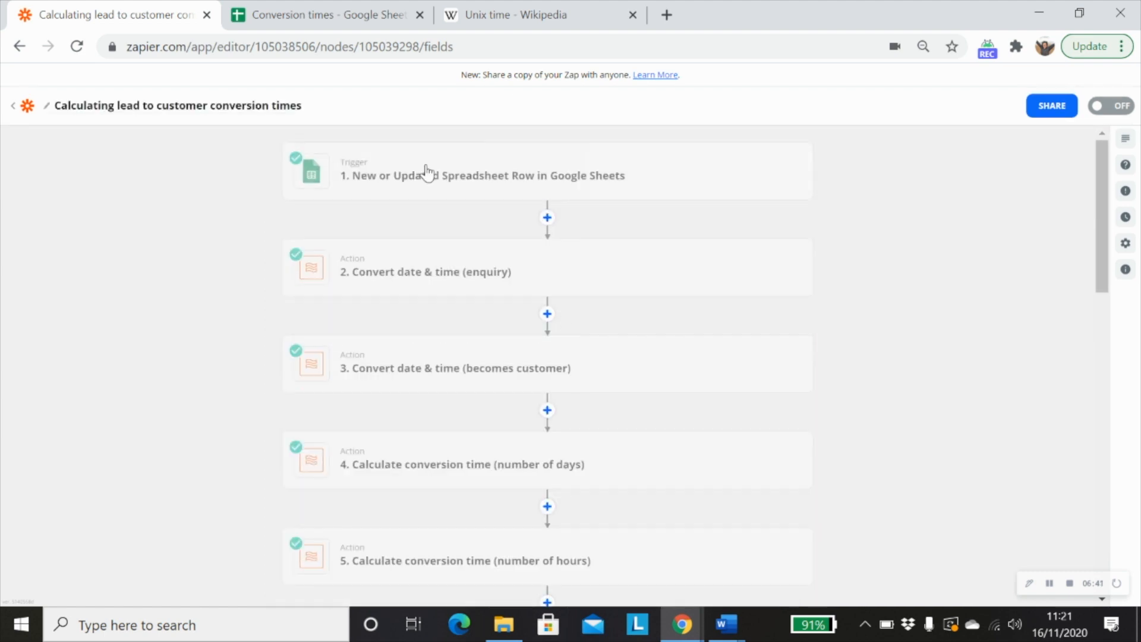
scroll(563, 341, down, 7)
scroll(587, 400, down, 4)
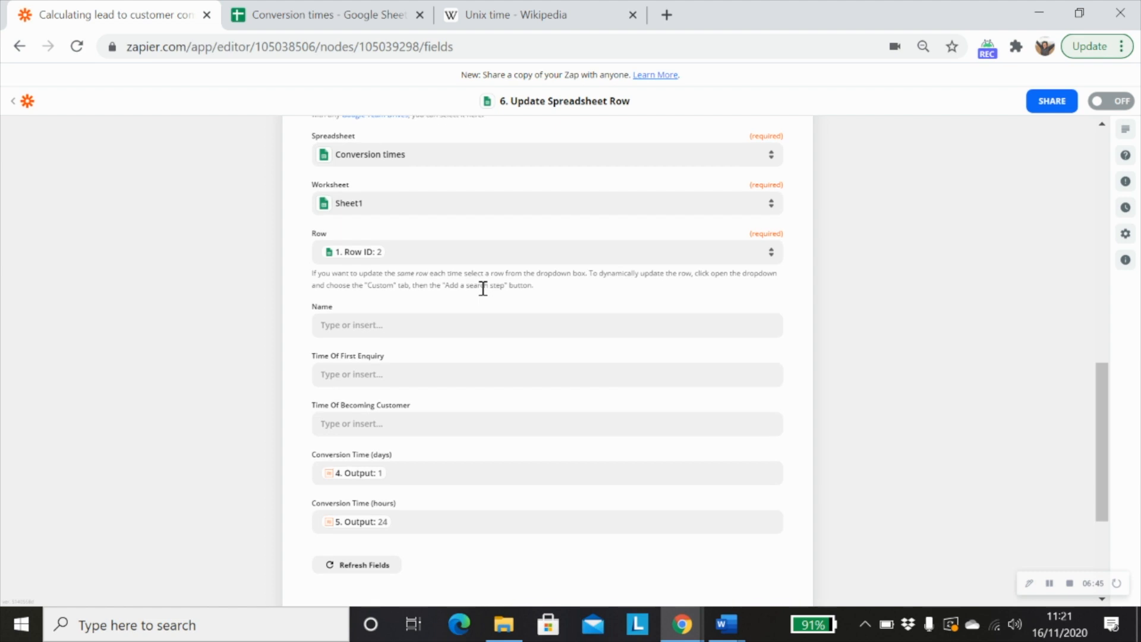
scroll(484, 288, down, 3)
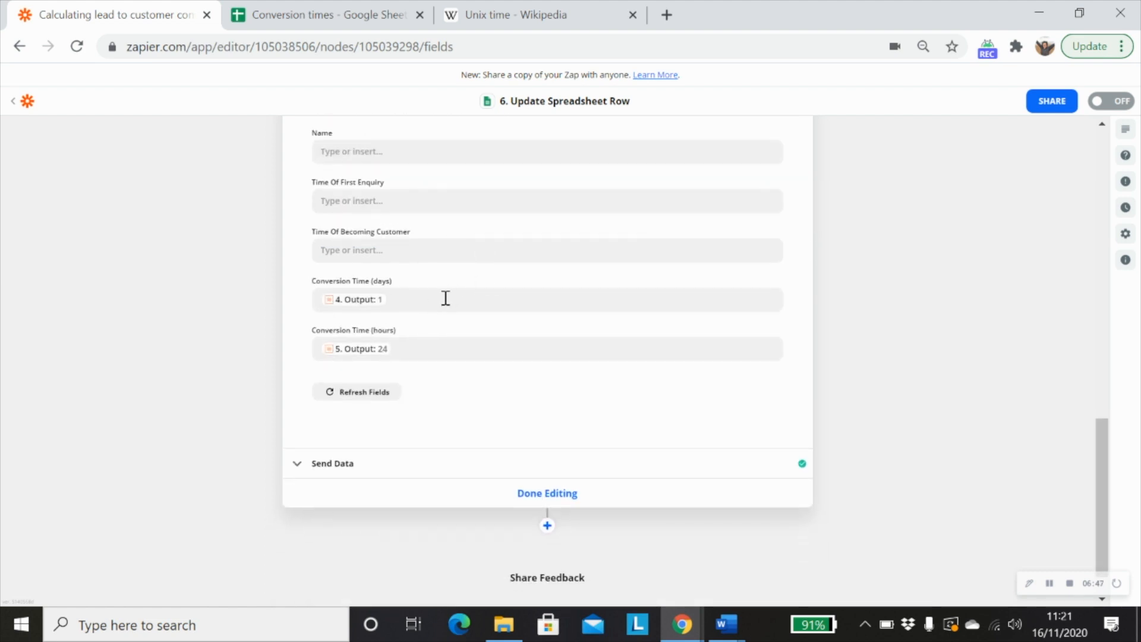